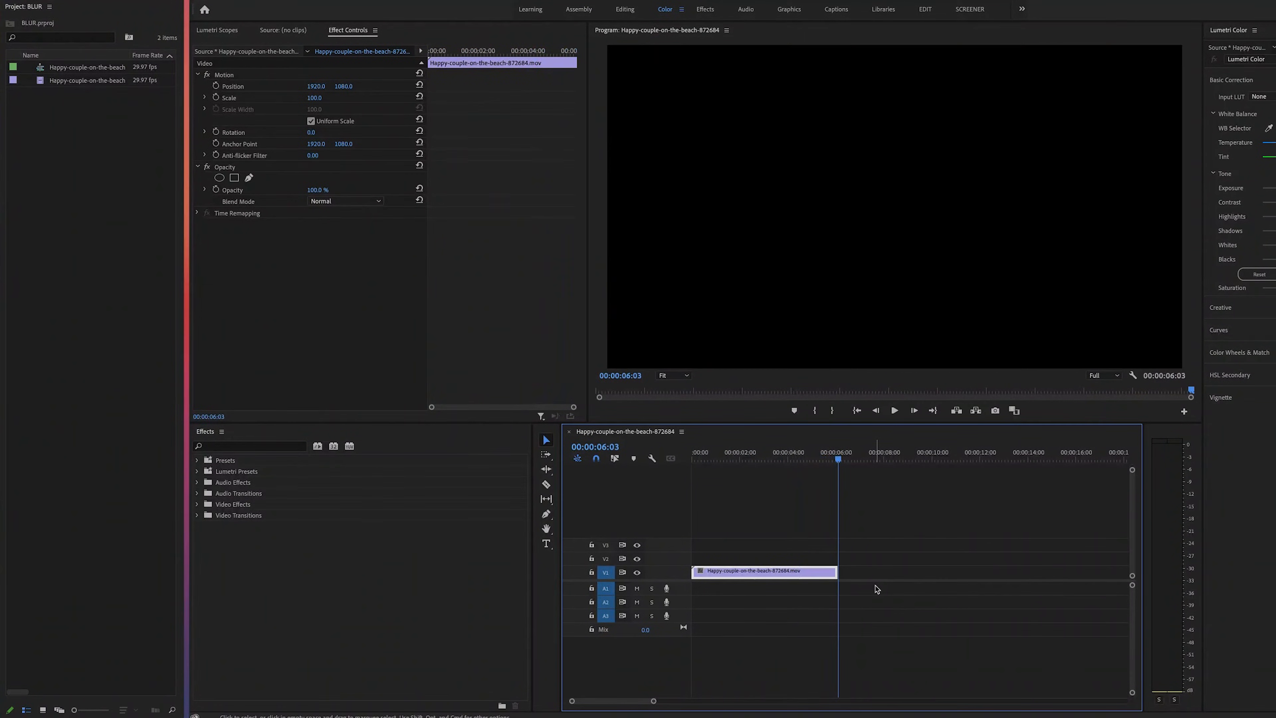
# Scrub through the beach clip and return the playhead to its first frame at 00:00:00:00.
pyautogui.moveTo(795, 458); pyautogui.dragTo(741, 458)
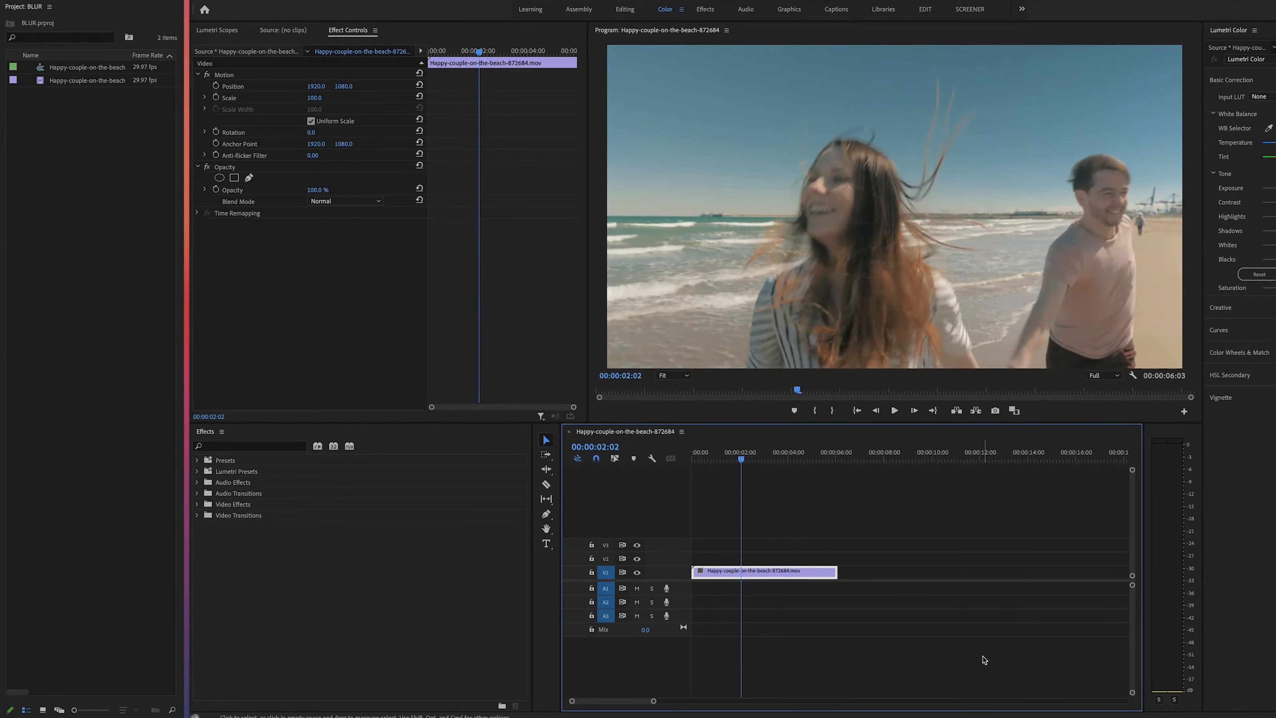
pyautogui.click(728, 459)
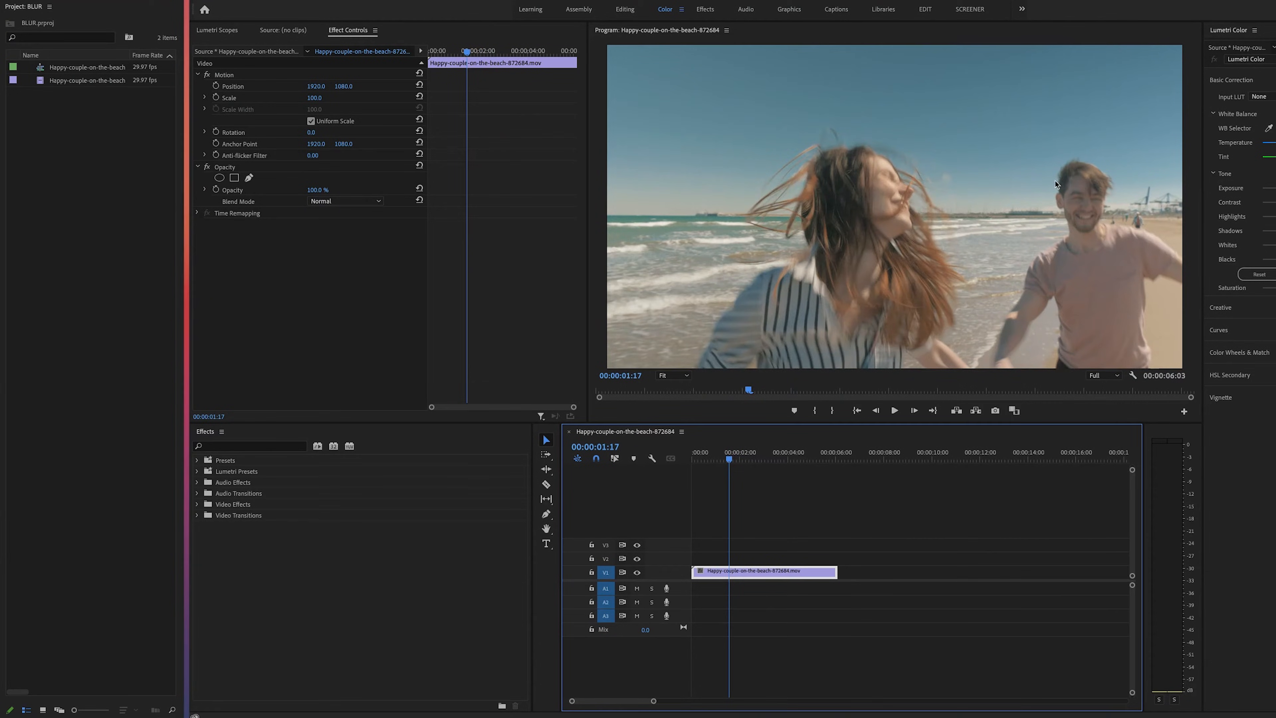
pyautogui.click(276, 447)
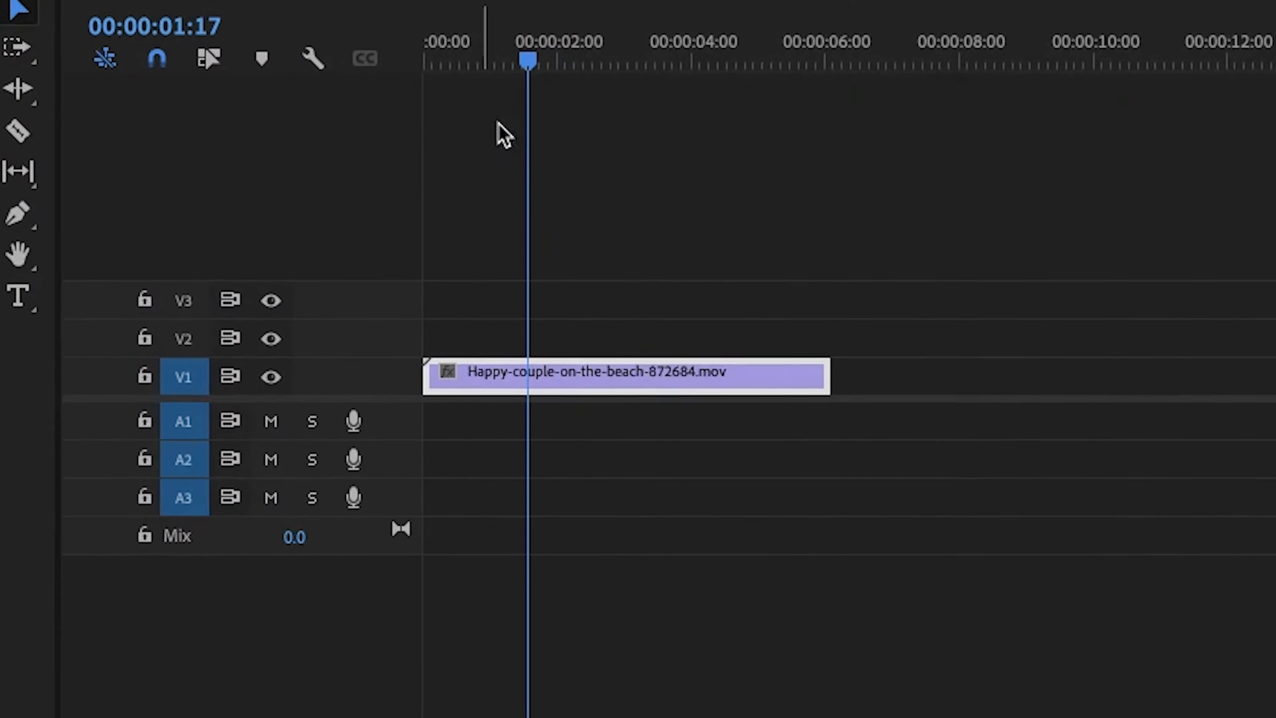
pyautogui.moveTo(728, 458); pyautogui.dragTo(716, 458)
pyautogui.moveTo(475, 36); pyautogui.dragTo(411, 34)
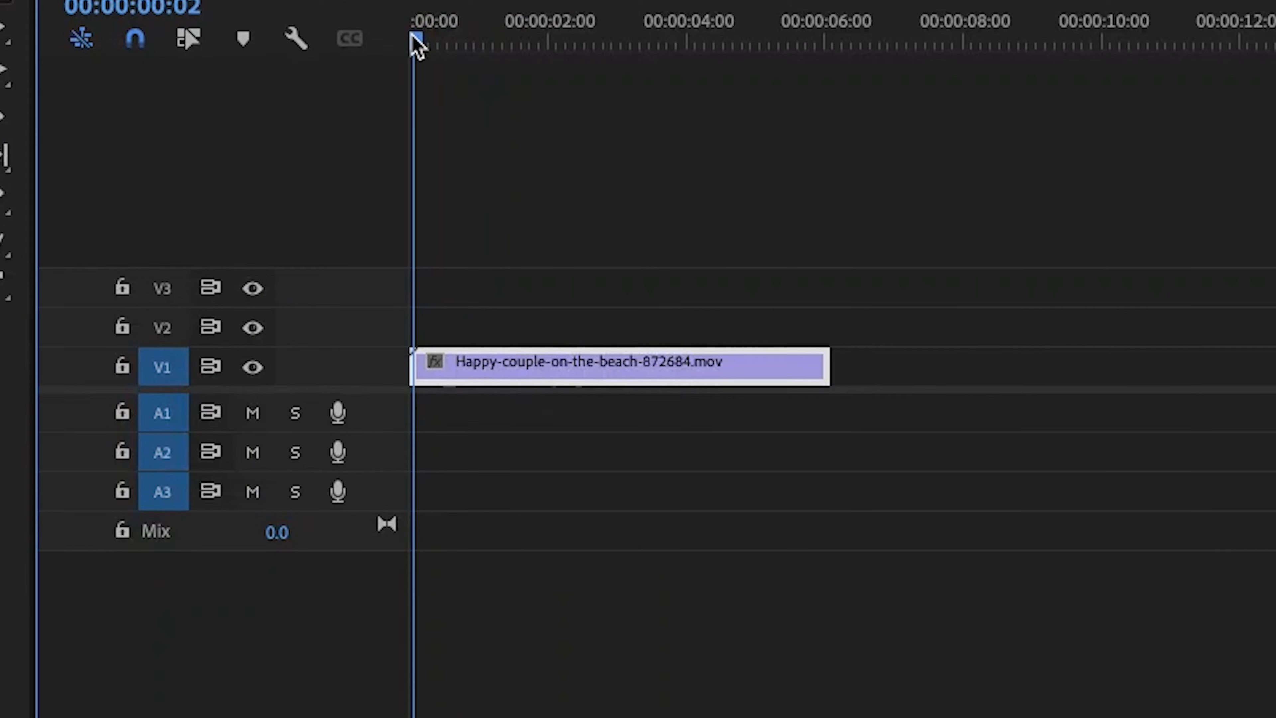
pyautogui.click(410, 34)
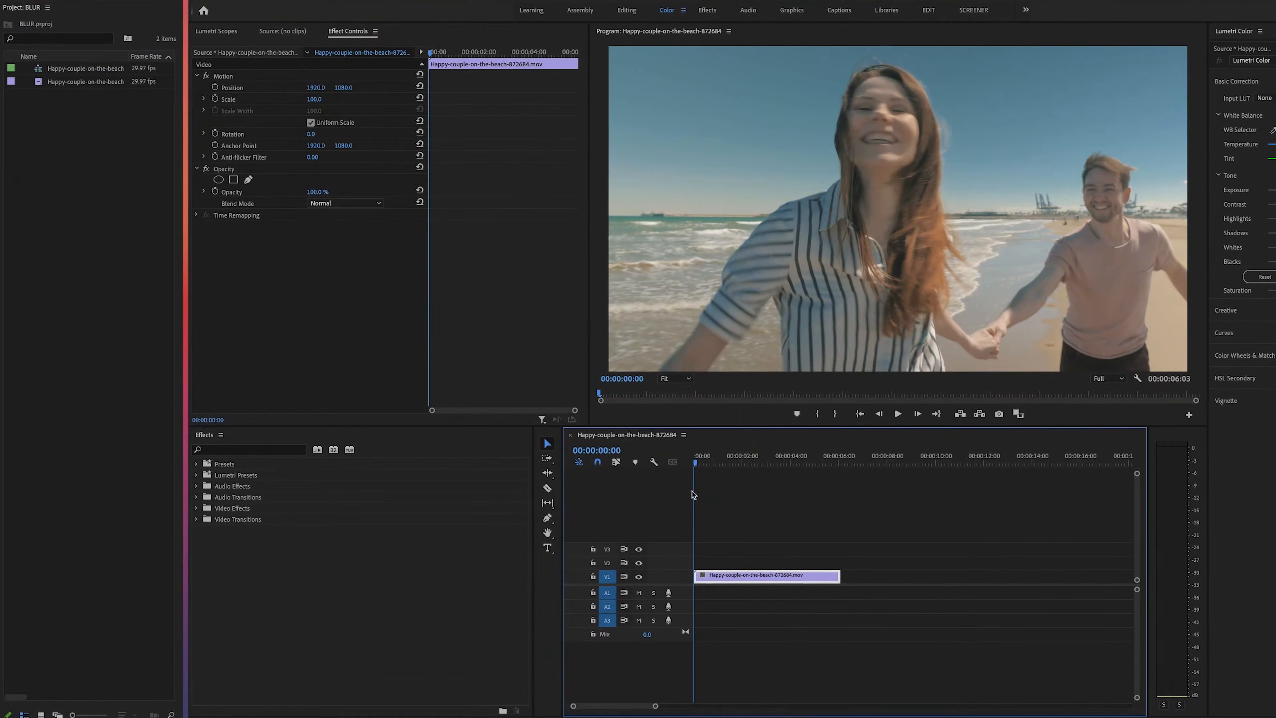
pyautogui.moveTo(697, 460)
pyautogui.mouseDown()
pyautogui.moveTo(745, 468)
pyautogui.moveTo(685, 466)
pyautogui.mouseUp()
# Search the effects for "blur" and apply the Gaussian Blur video effect to the beach clip on V1.
pyautogui.click(220, 450)
pyautogui.write('blur')
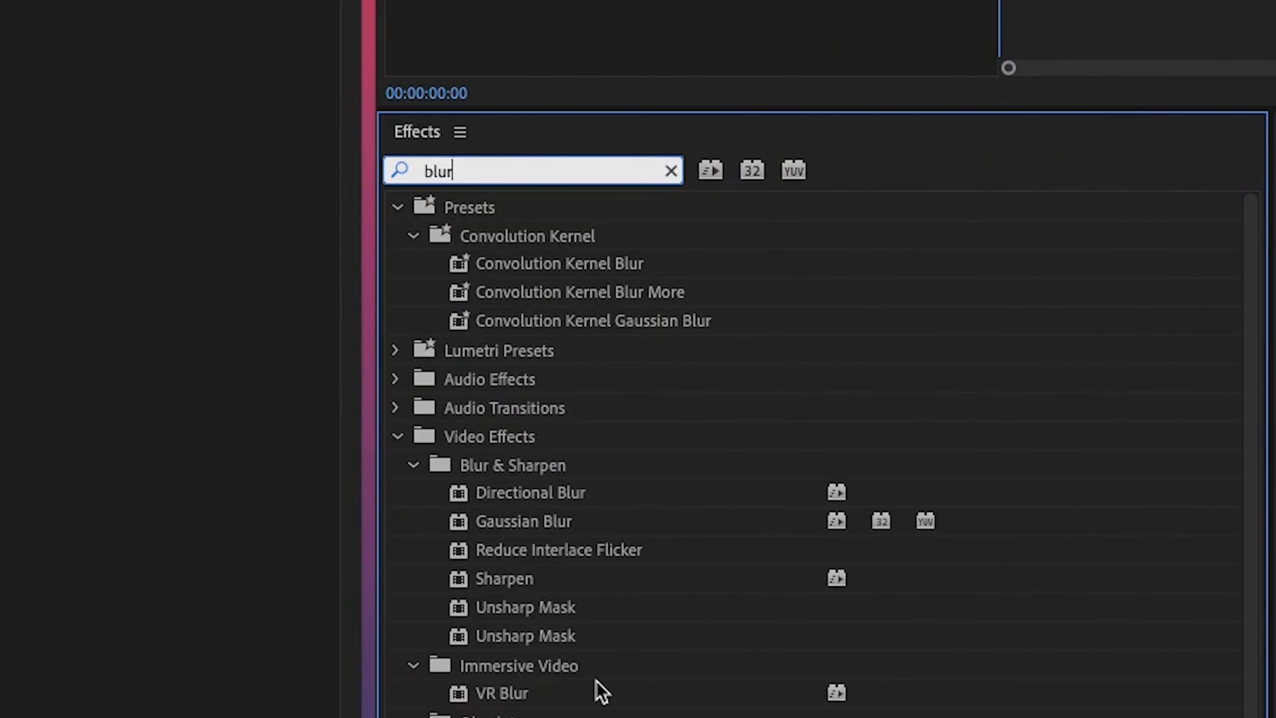
pyautogui.scroll(-2, 599, 690)
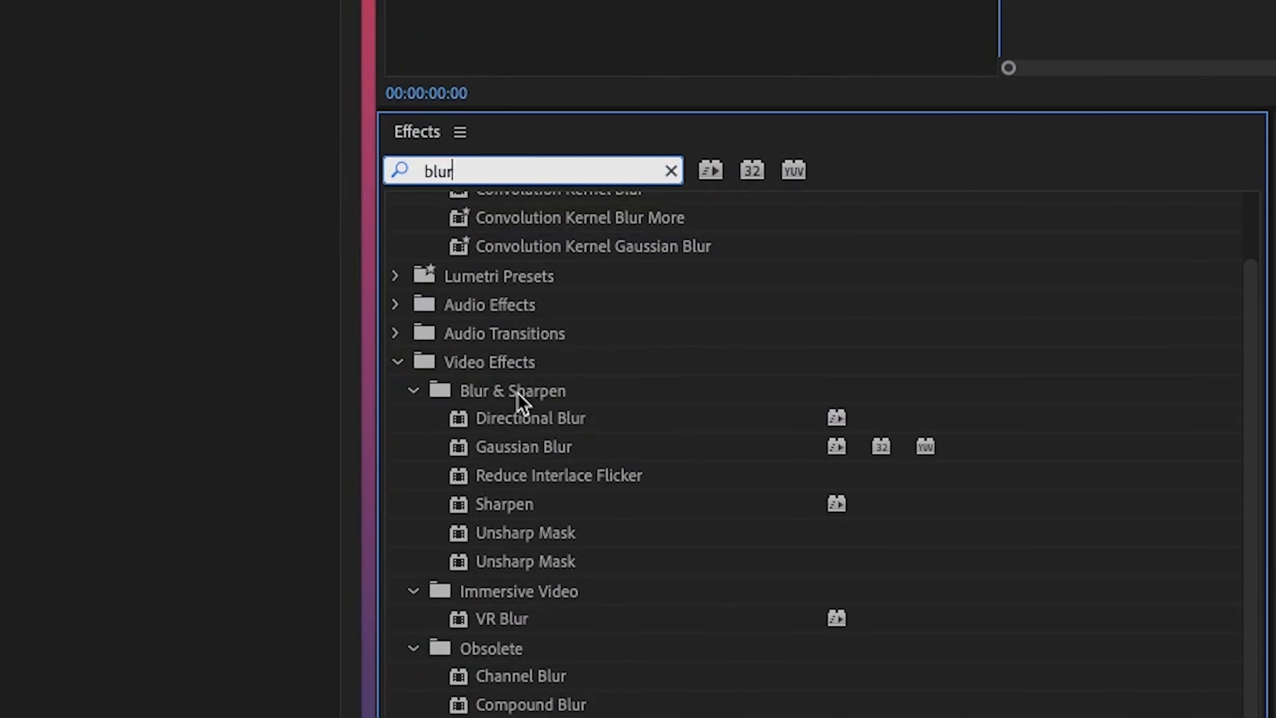
pyautogui.click(461, 451)
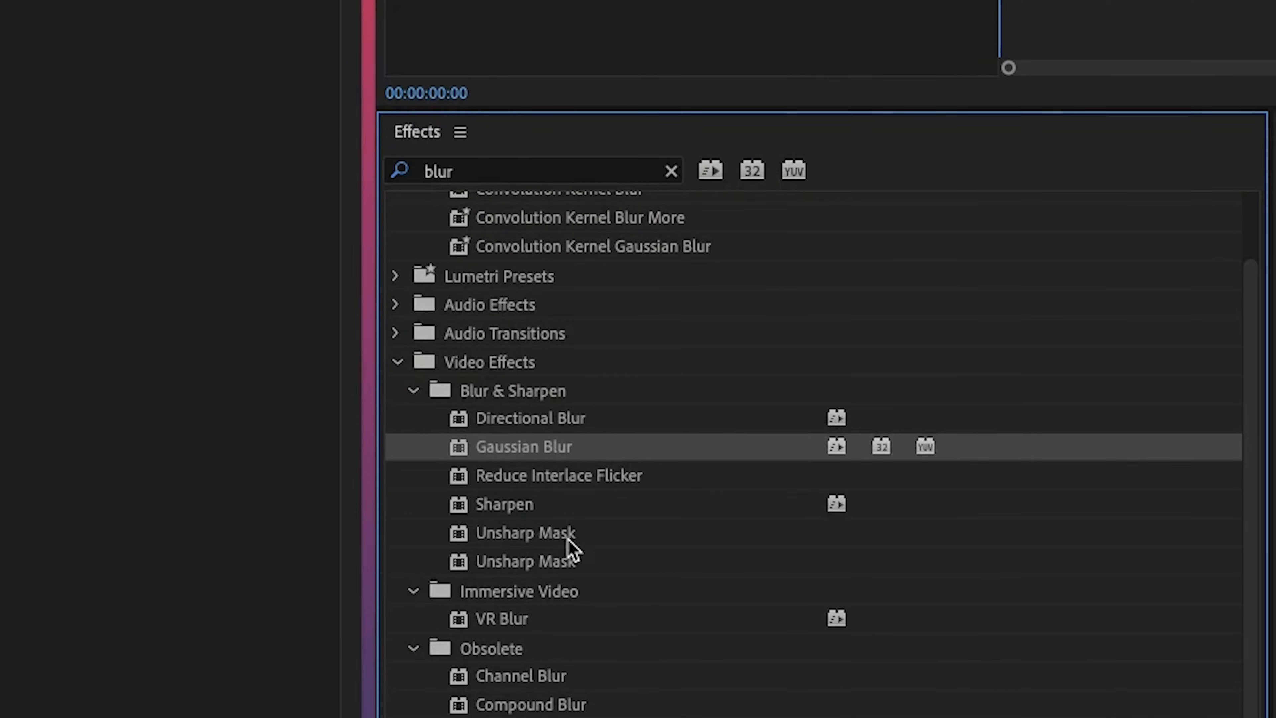
pyautogui.moveTo(458, 449); pyautogui.dragTo(968, 524)
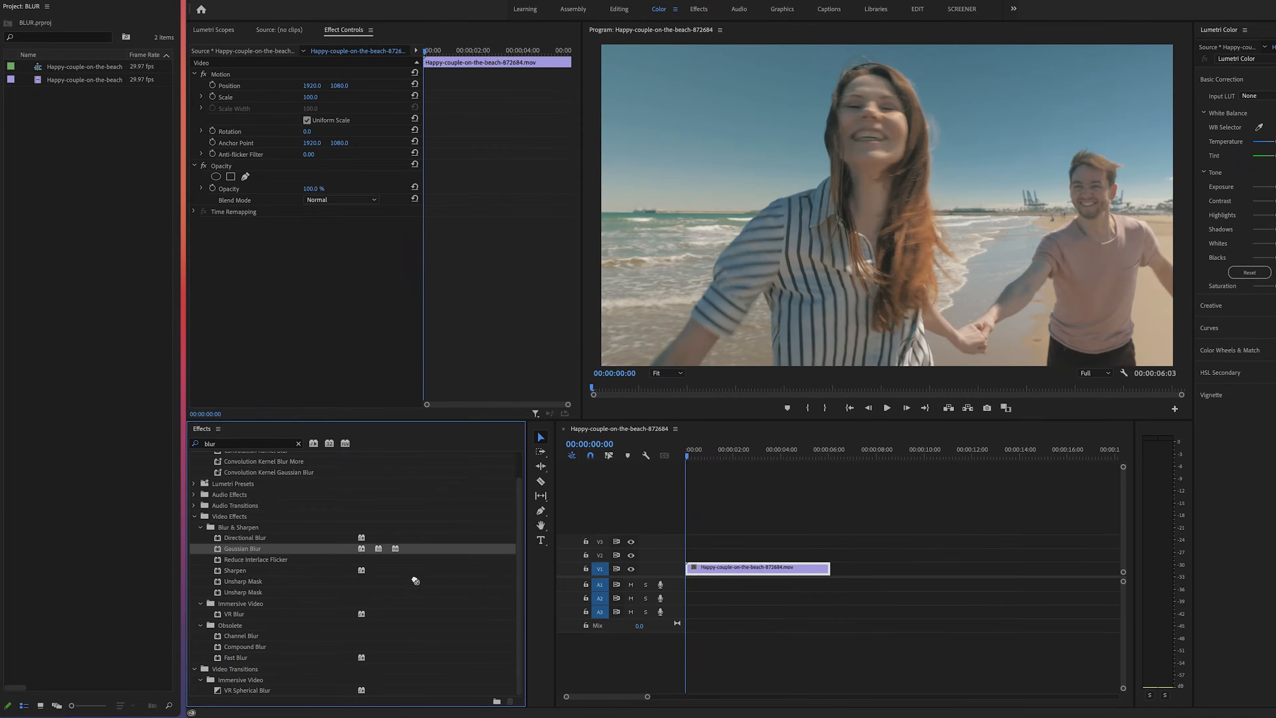
pyautogui.moveTo(415, 581); pyautogui.dragTo(761, 573)
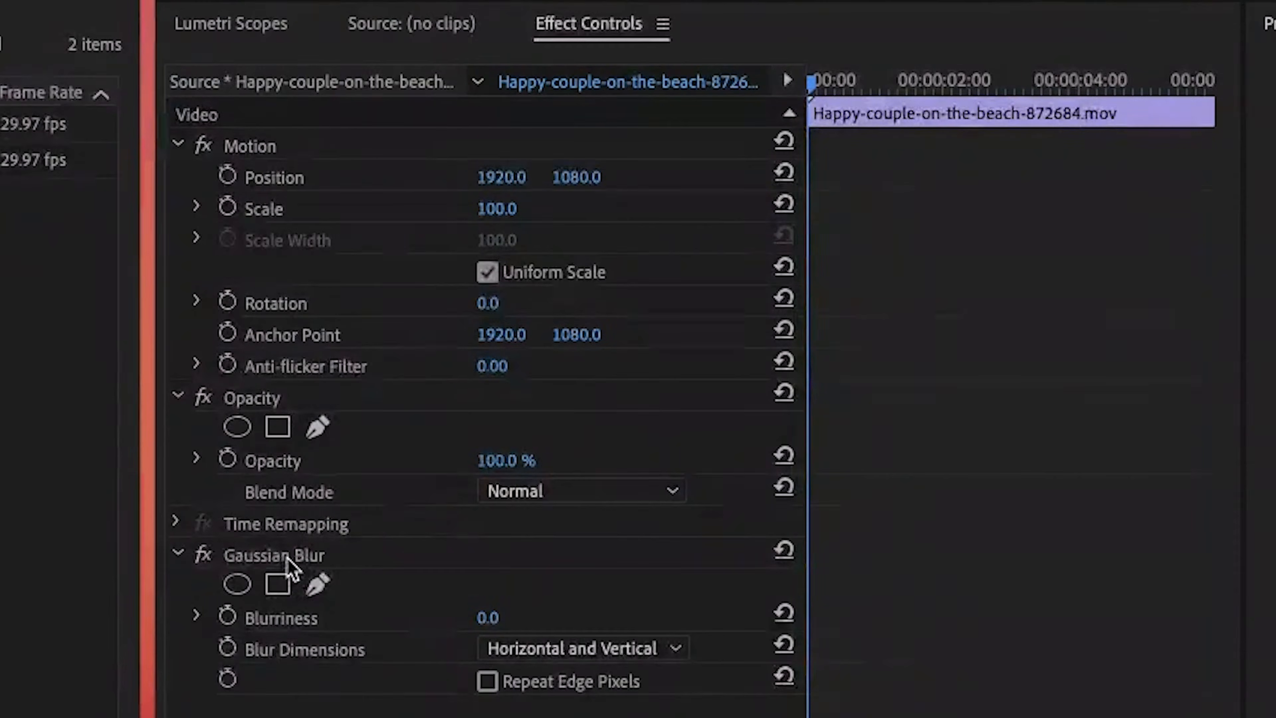
# Set the Gaussian Blur's Blurriness to 103.
pyautogui.click(235, 223)
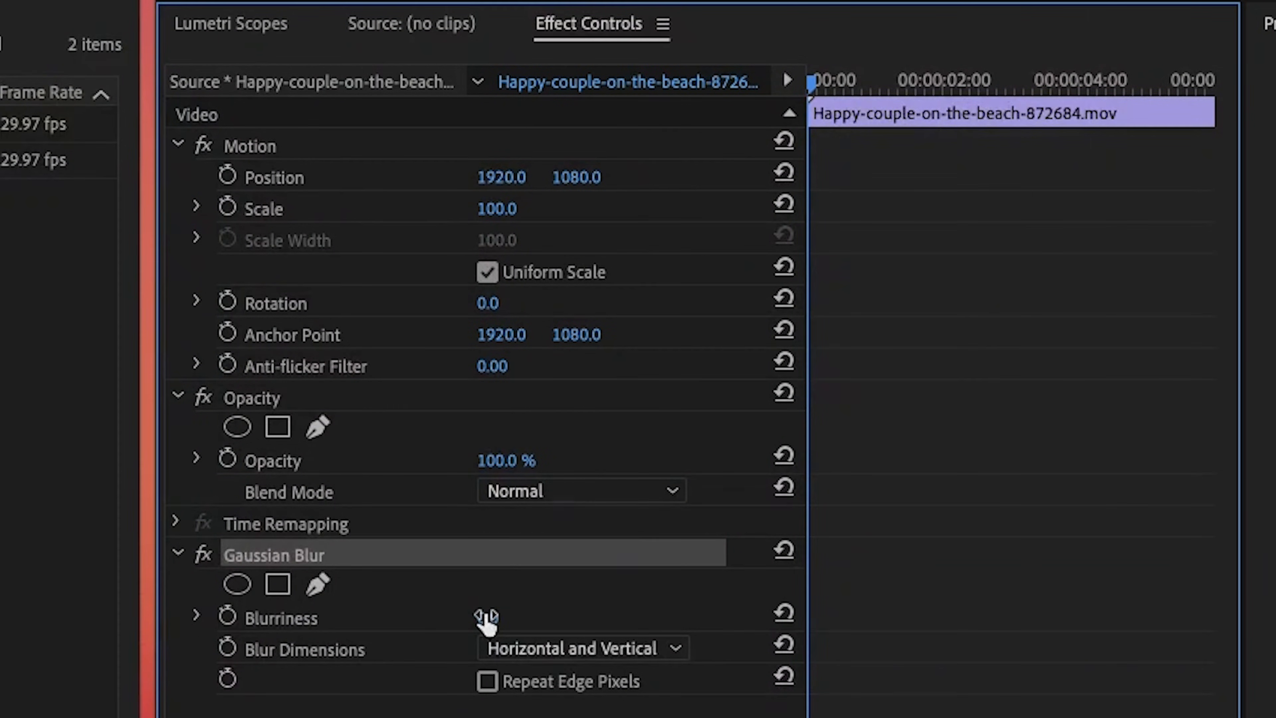
pyautogui.moveTo(486, 617); pyautogui.dragTo(498, 617)
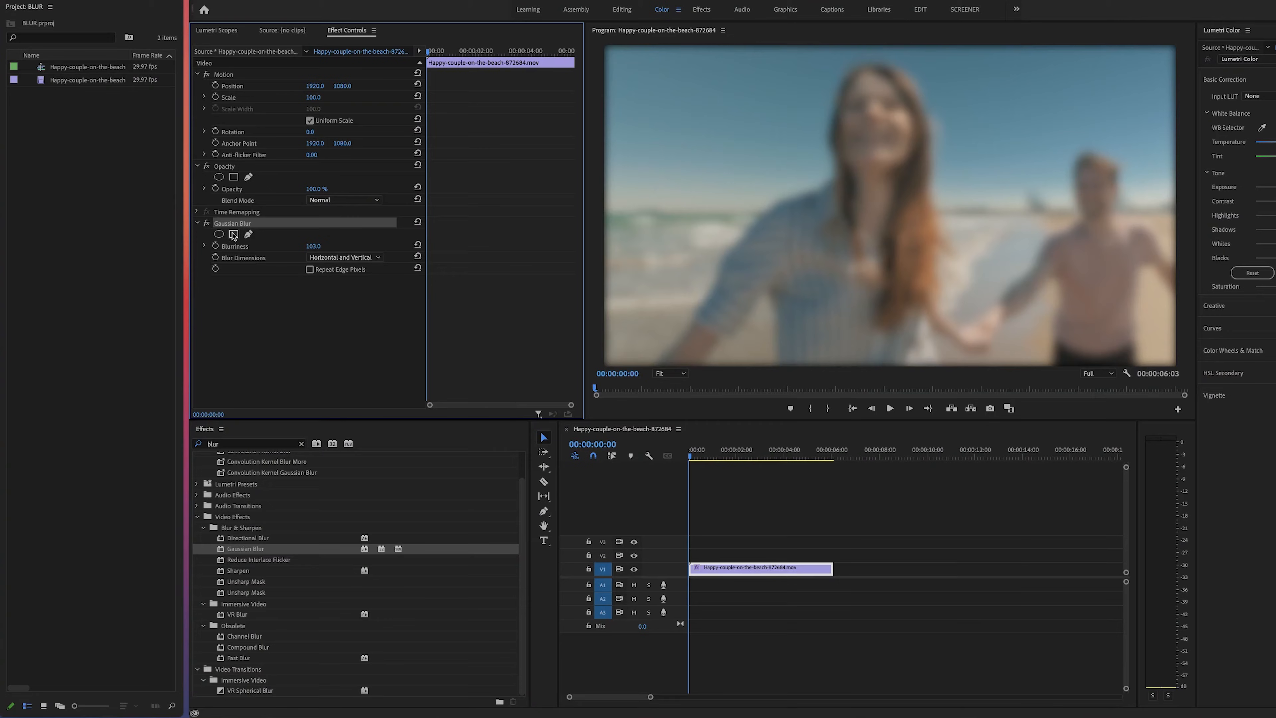
pyautogui.click(312, 246)
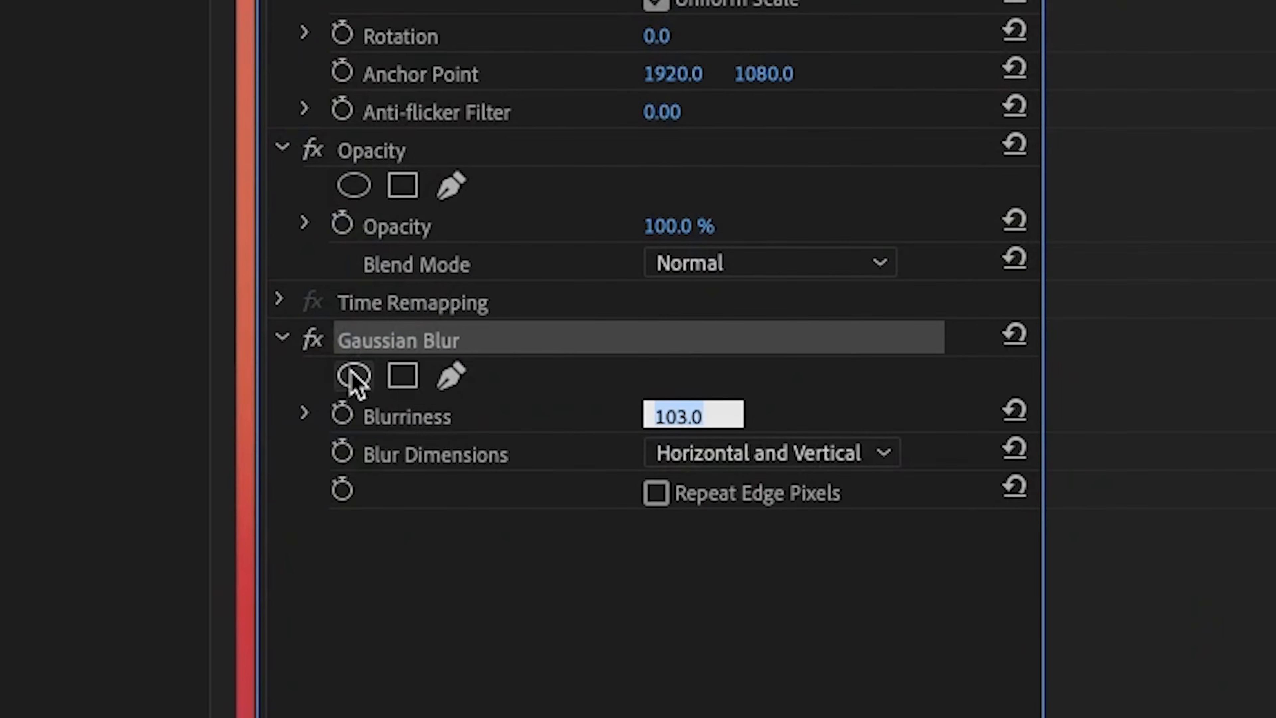
# Add an elliptical mask to the Gaussian Blur and fit it closely around the man's head.
pyautogui.click(353, 377)
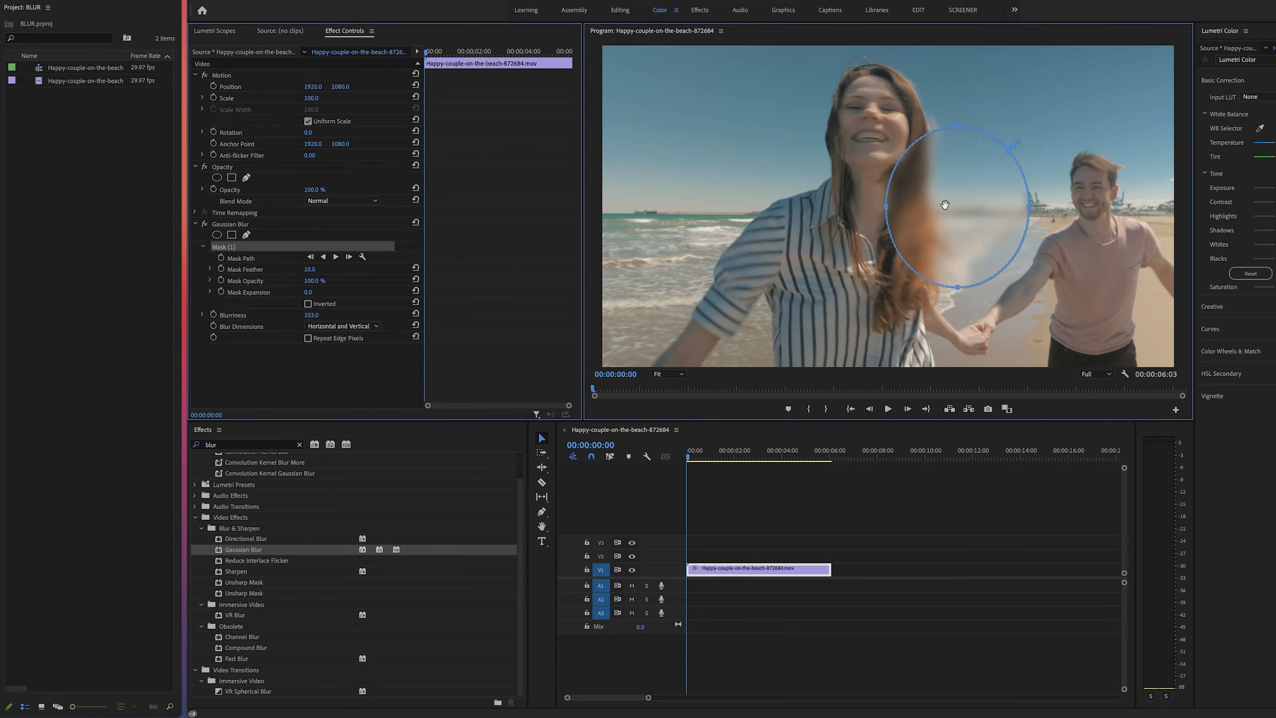
pyautogui.moveTo(945, 205); pyautogui.dragTo(1060, 180)
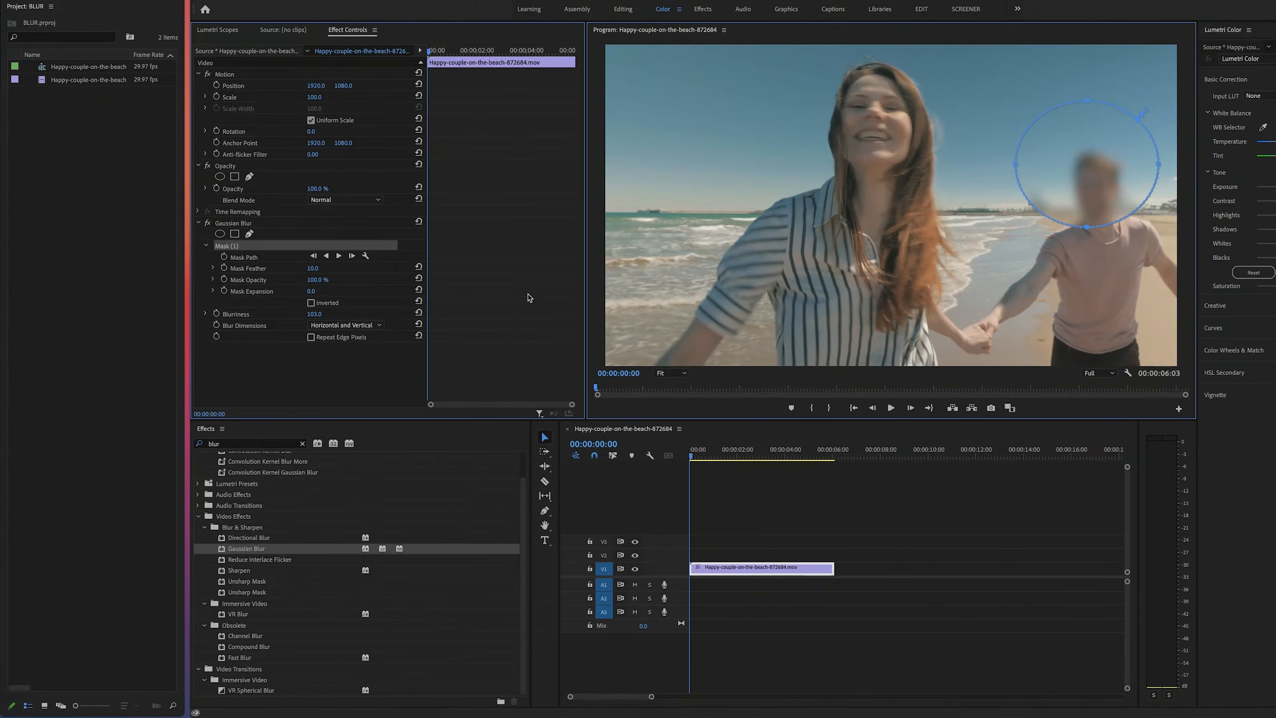
pyautogui.moveTo(1018, 166); pyautogui.dragTo(1056, 176)
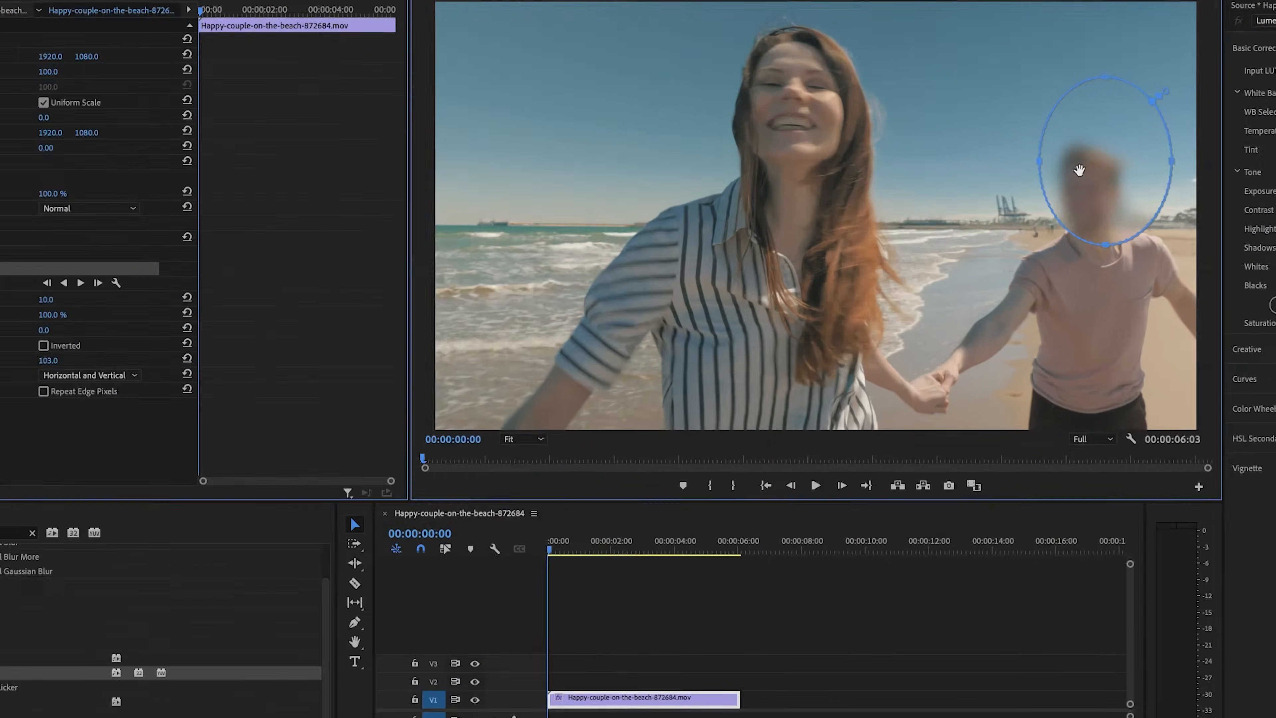
pyautogui.moveTo(1088, 171); pyautogui.dragTo(964, 195)
pyautogui.moveTo(634, 242); pyautogui.dragTo(1003, 208)
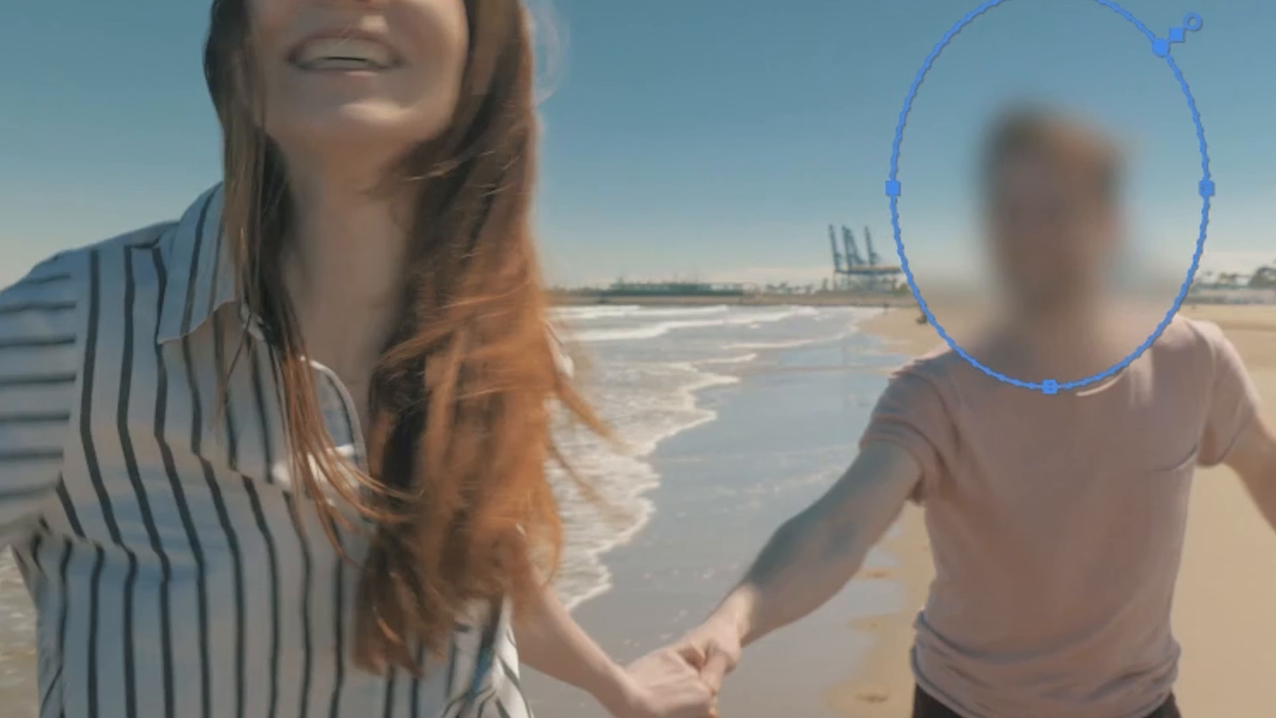
pyautogui.moveTo(1059, 5); pyautogui.dragTo(1048, 71)
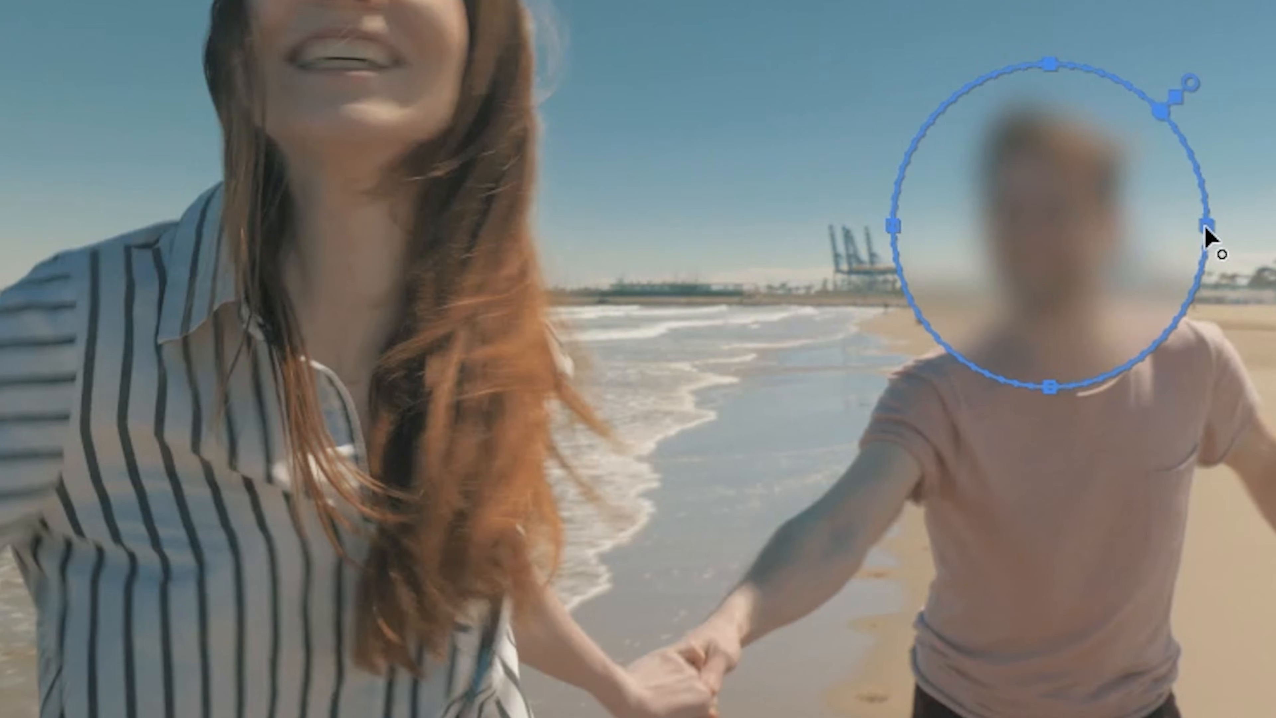
pyautogui.moveTo(1199, 232); pyautogui.dragTo(1132, 227)
pyautogui.moveTo(895, 241); pyautogui.dragTo(957, 243)
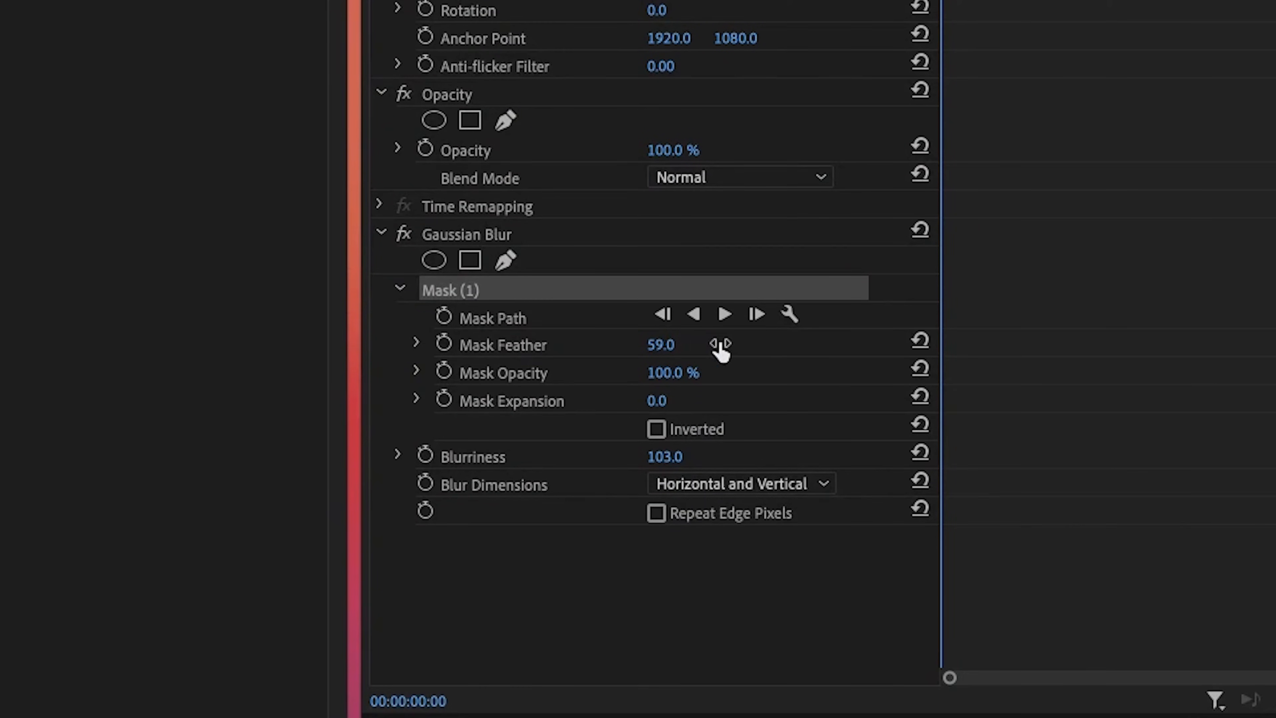
# Track the blur mask forward through the whole clip and spread out the Mask Path keyframes for individual selection.
pyautogui.click(724, 314)
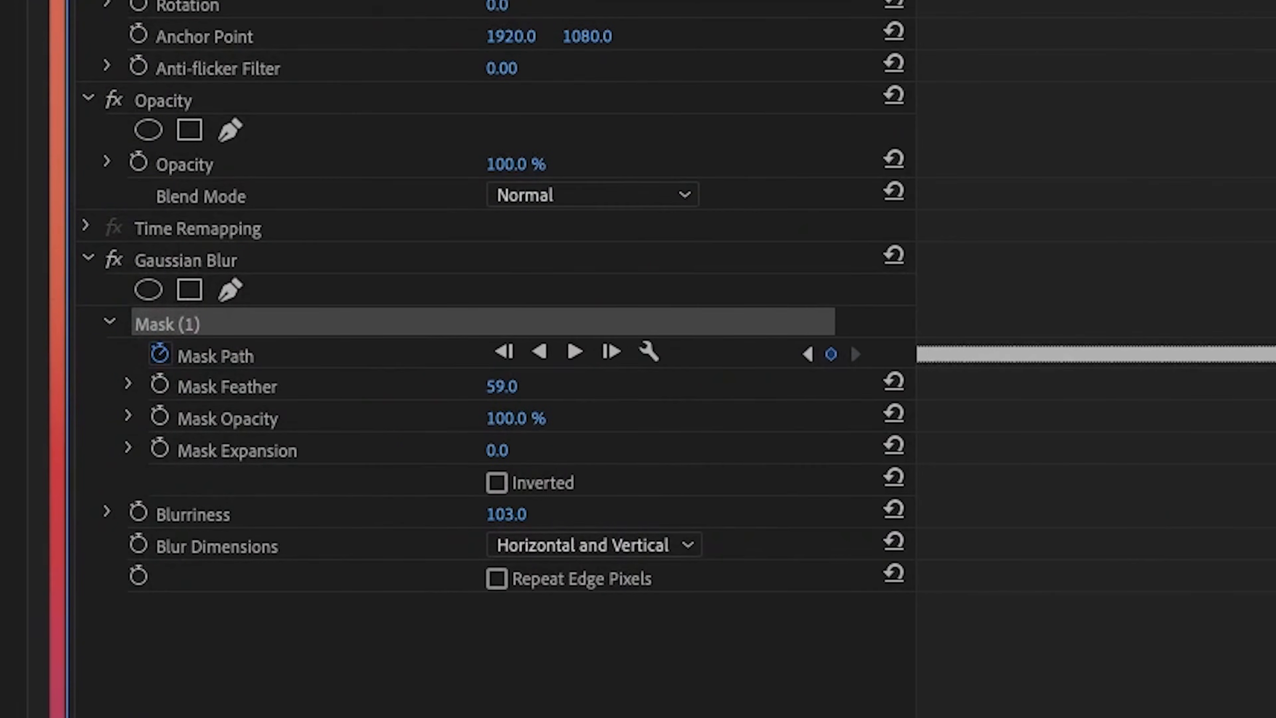
pyautogui.moveTo(811, 670); pyautogui.dragTo(1007, 681)
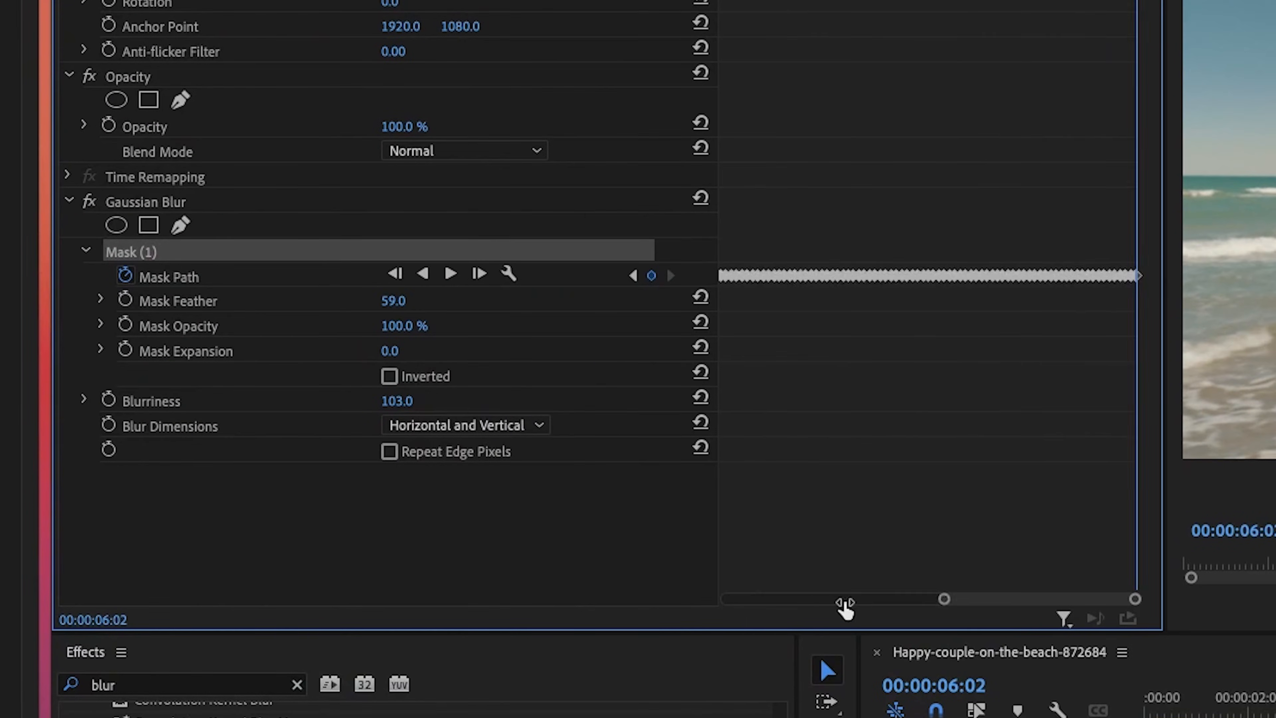
pyautogui.moveTo(903, 610); pyautogui.dragTo(916, 607)
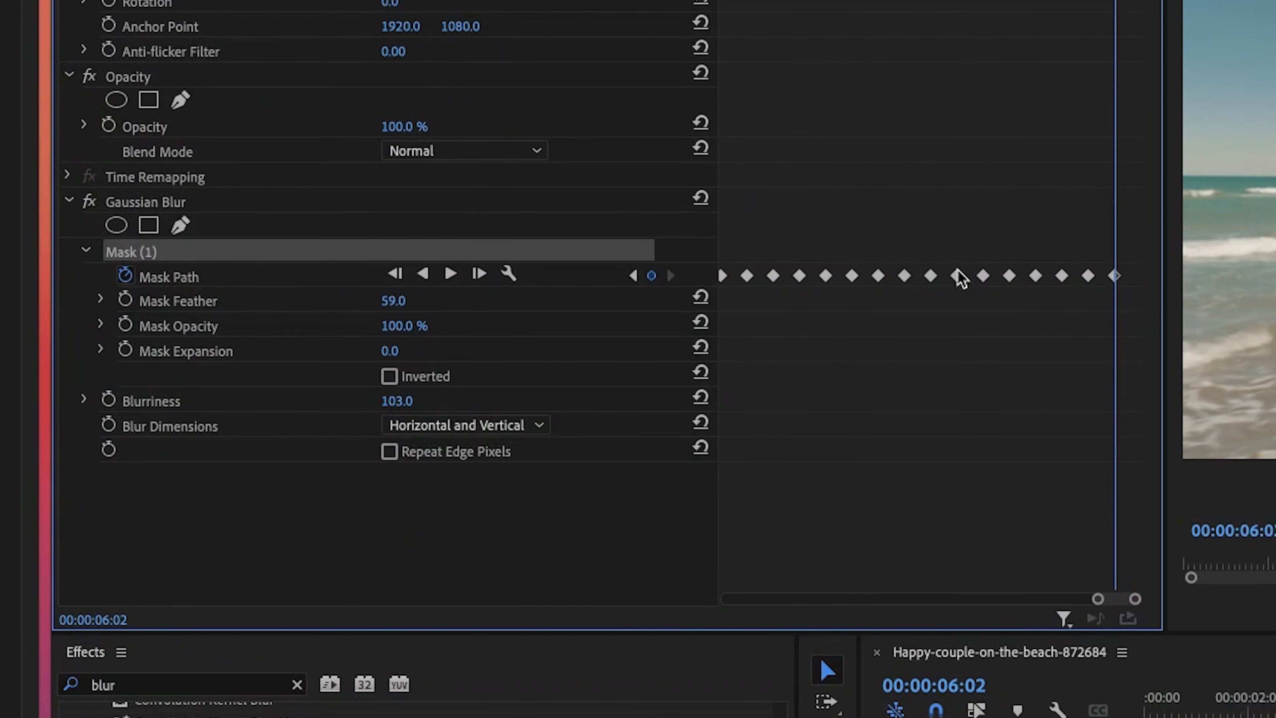
pyautogui.click(904, 277)
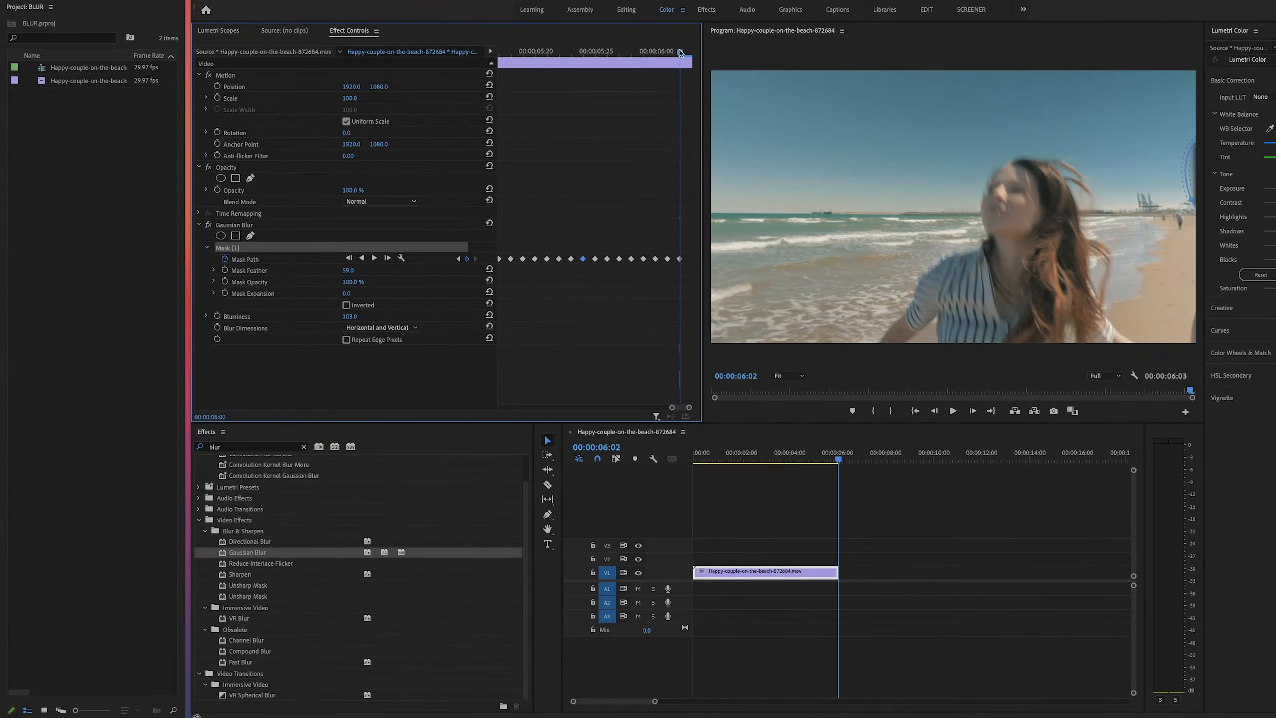
# Play the clip from the start to check how the tracked blur follows the man's face.
pyautogui.moveTo(679, 50); pyautogui.dragTo(478, 77)
pyautogui.moveTo(820, 461); pyautogui.dragTo(693, 465)
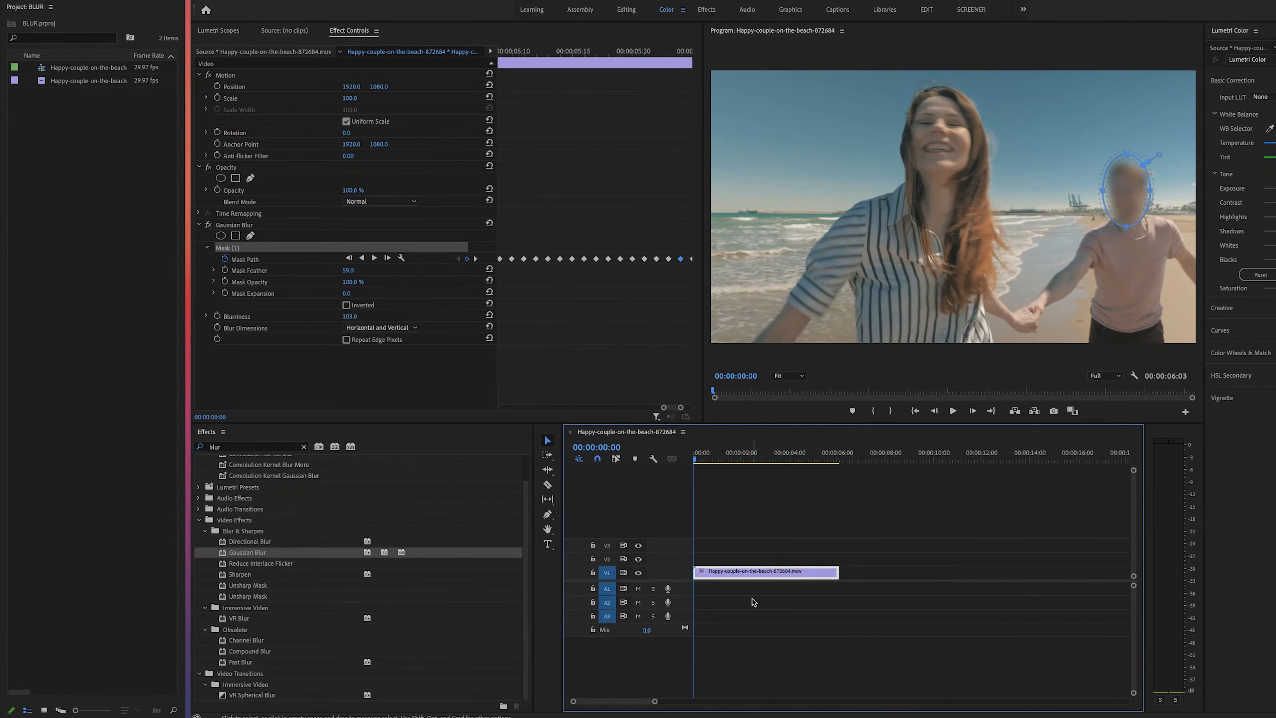
pyautogui.press('space')
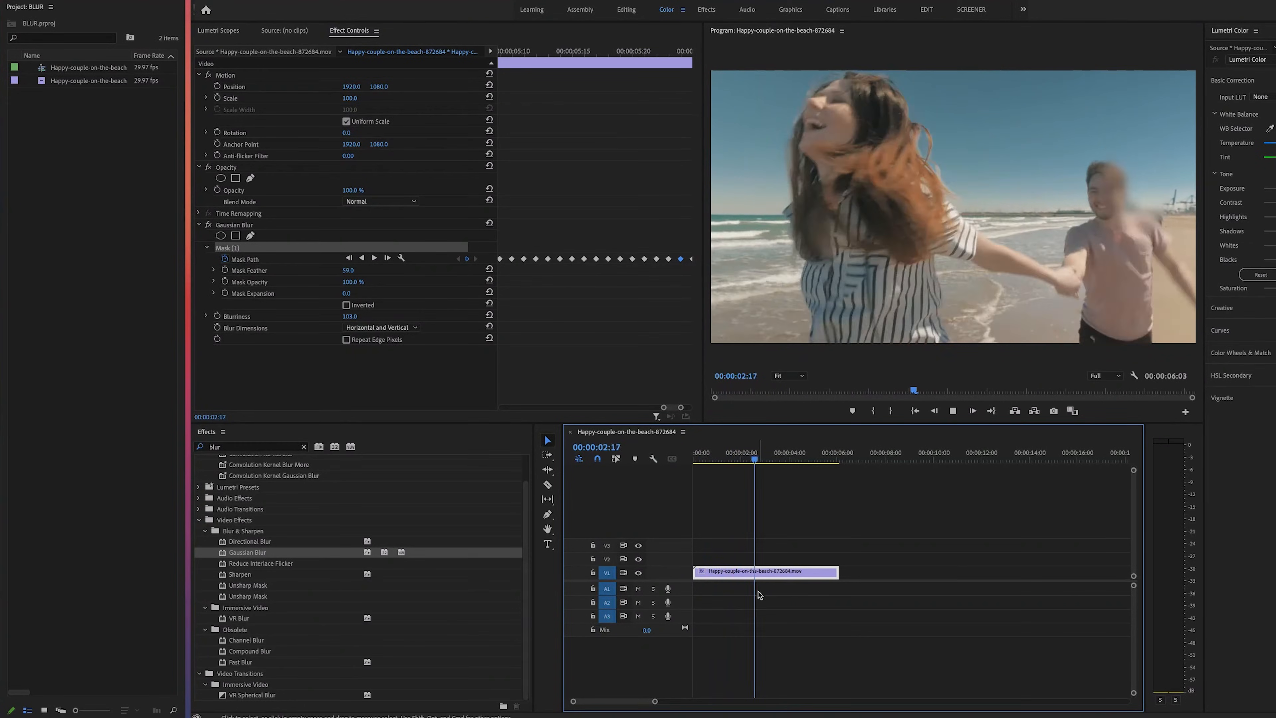
pyautogui.press('space')
# At 00:00:02:26, expand the Mask Path keyframe view and move the mask back onto the man's face.
pyautogui.moveTo(809, 463); pyautogui.dragTo(760, 460)
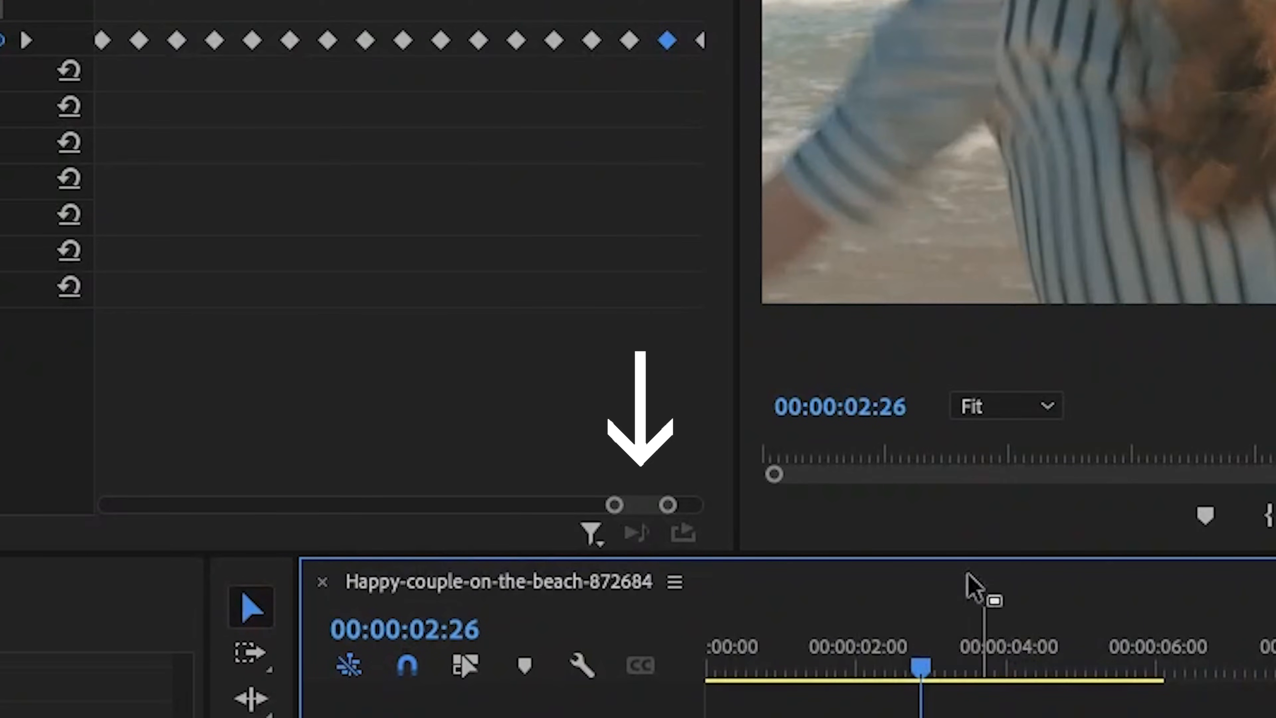
pyautogui.moveTo(615, 505); pyautogui.dragTo(203, 504)
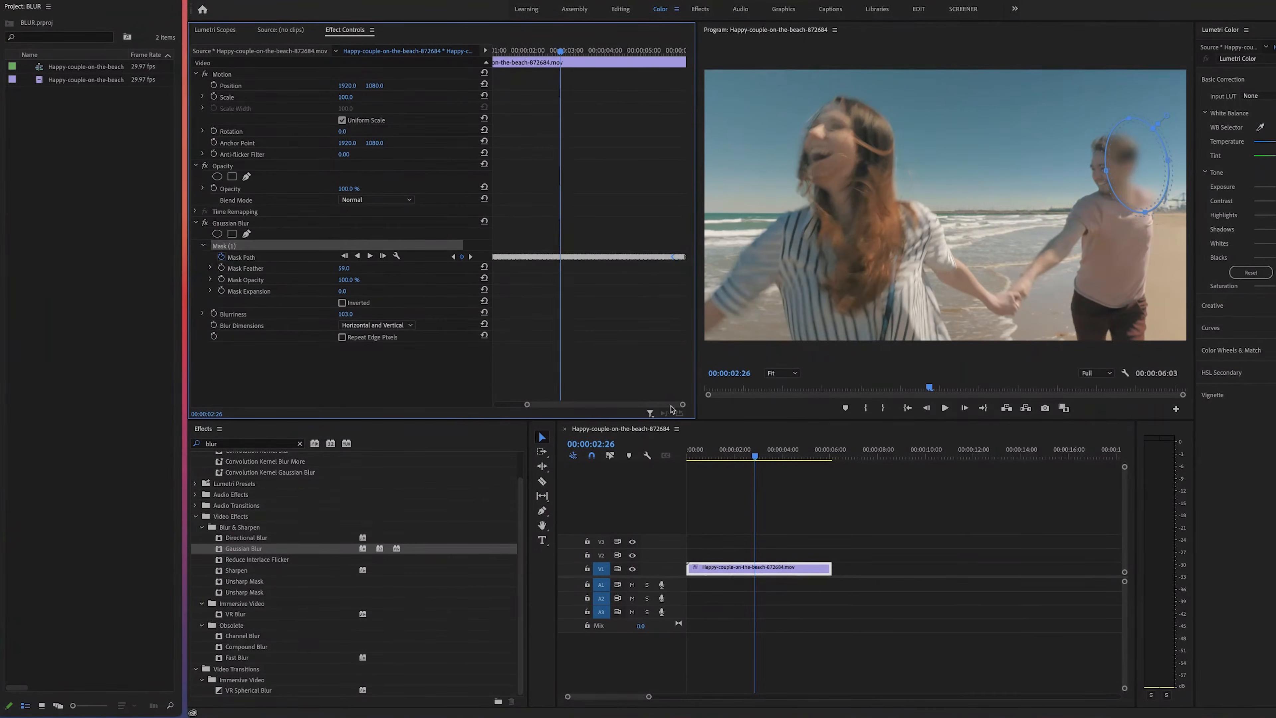
pyautogui.moveTo(682, 404); pyautogui.dragTo(610, 406)
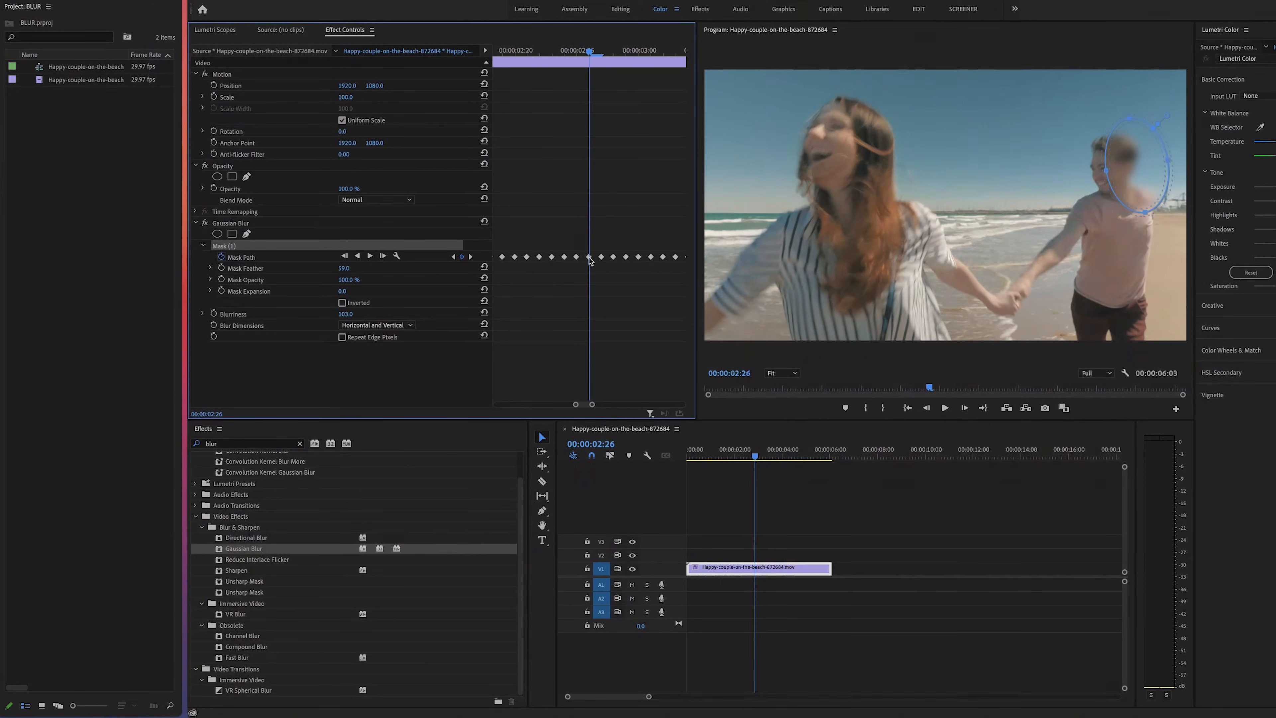
pyautogui.moveTo(1126, 190); pyautogui.dragTo(1100, 186)
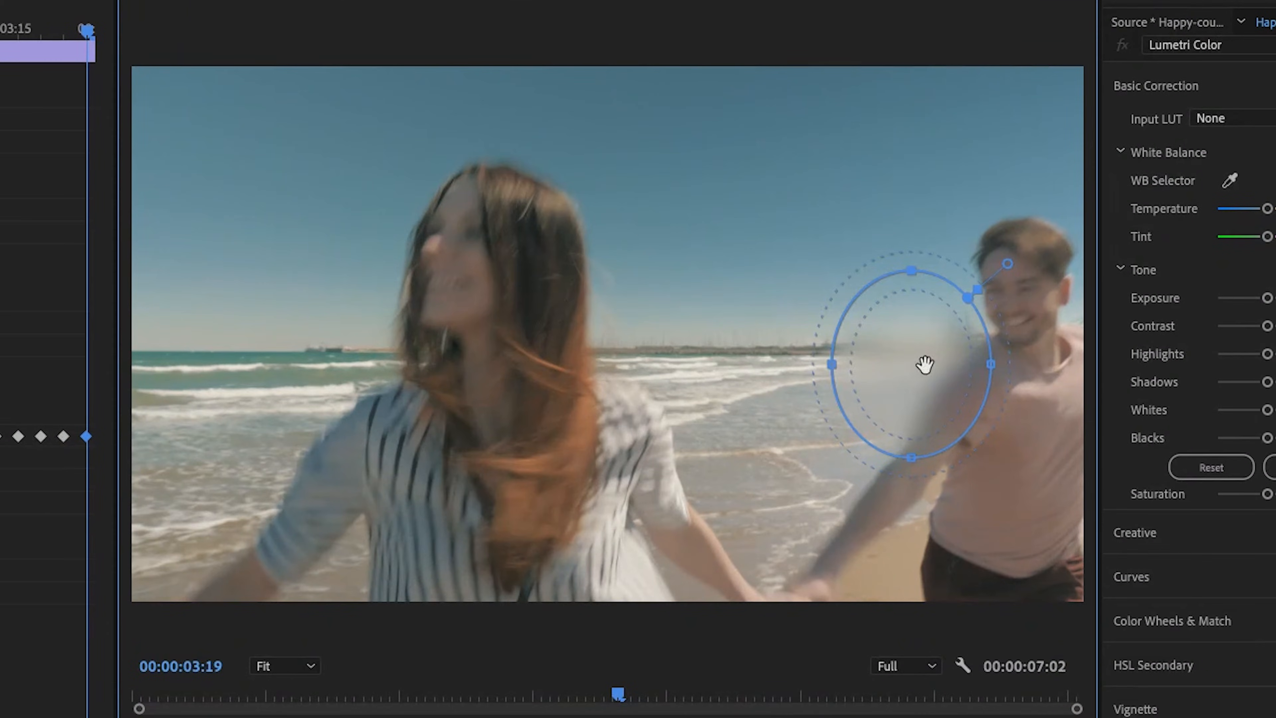
# Reposition the blur mask over the man's face at 00:00:03:19 and 00:00:03:20.
pyautogui.moveTo(1105, 220); pyautogui.dragTo(1151, 188)
pyautogui.moveTo(1014, 299); pyautogui.dragTo(1029, 289)
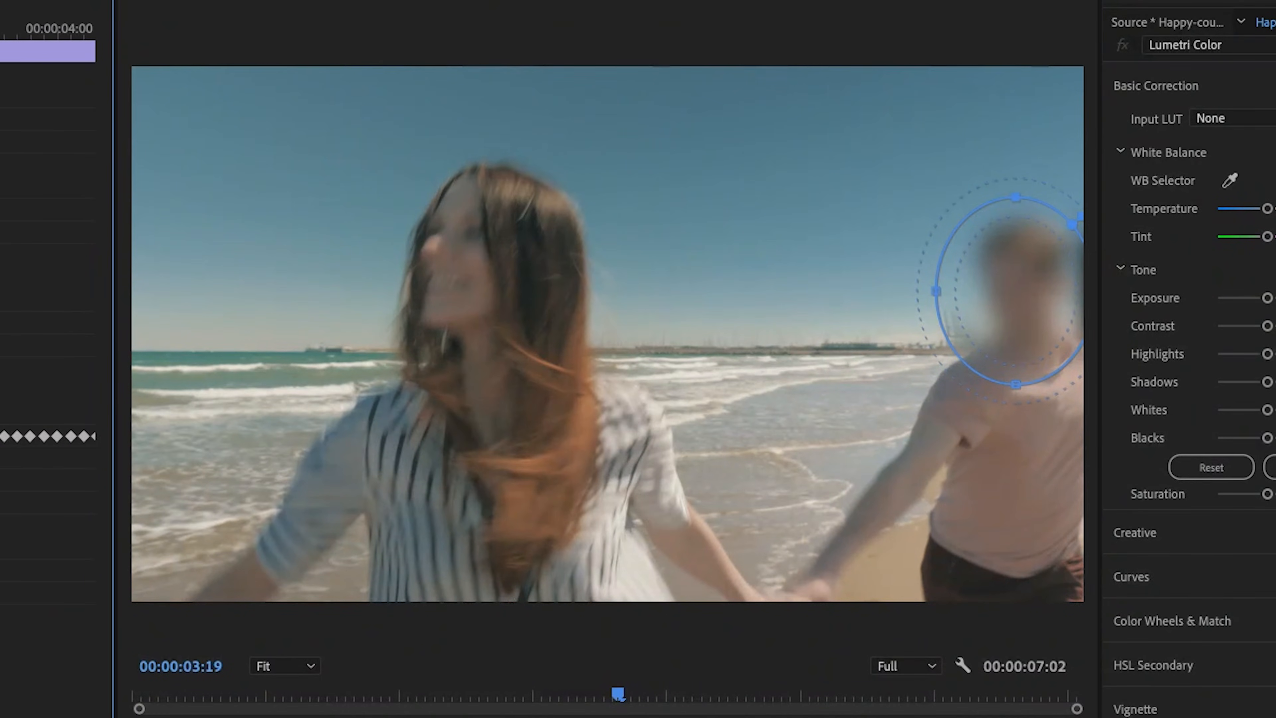
pyautogui.moveTo(229, 559); pyautogui.dragTo(301, 512)
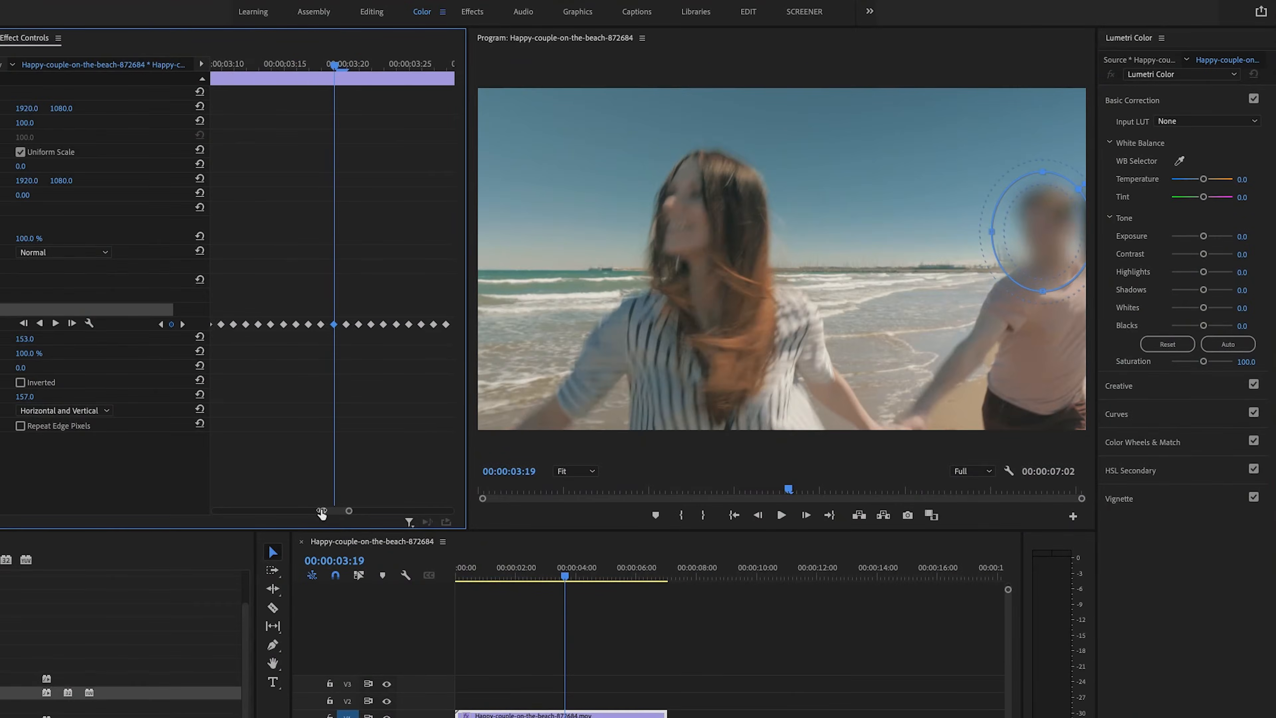
pyautogui.click(347, 64)
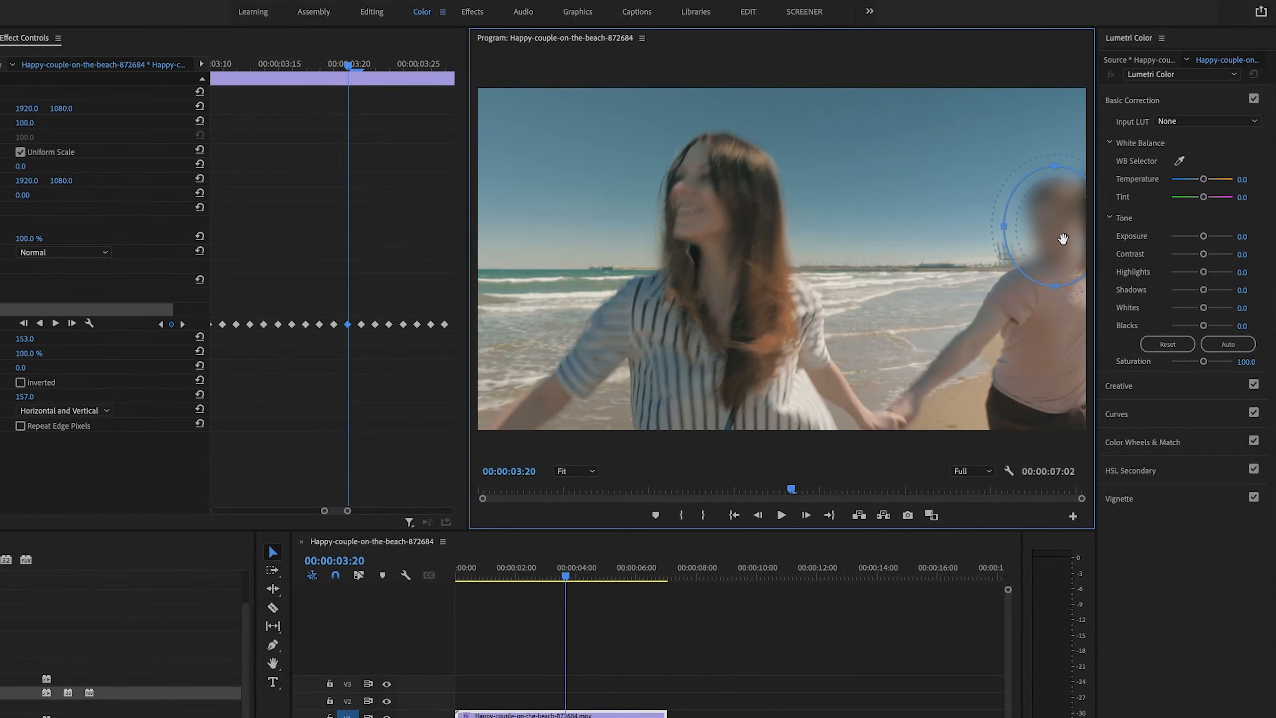
# Reposition the blur mask over the man's face keyframe by keyframe from 00:00:03:21 to 00:00:03:26.
pyautogui.click(362, 66)
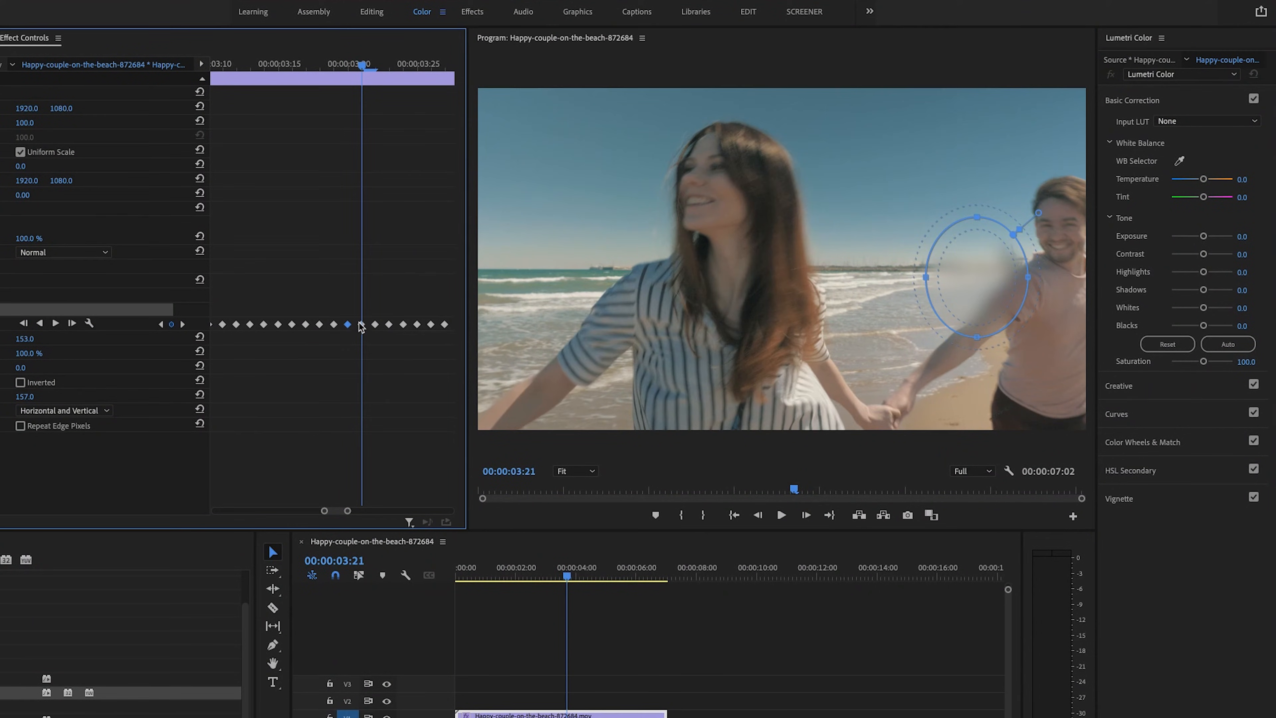
pyautogui.moveTo(363, 65); pyautogui.dragTo(376, 66)
pyautogui.moveTo(1000, 261); pyautogui.dragTo(1068, 239)
pyautogui.moveTo(375, 66); pyautogui.dragTo(405, 67)
pyautogui.moveTo(997, 263); pyautogui.dragTo(1076, 242)
pyautogui.moveTo(404, 68); pyautogui.dragTo(418, 68)
pyautogui.moveTo(992, 271); pyautogui.dragTo(1068, 261)
pyautogui.moveTo(418, 68); pyautogui.dragTo(432, 67)
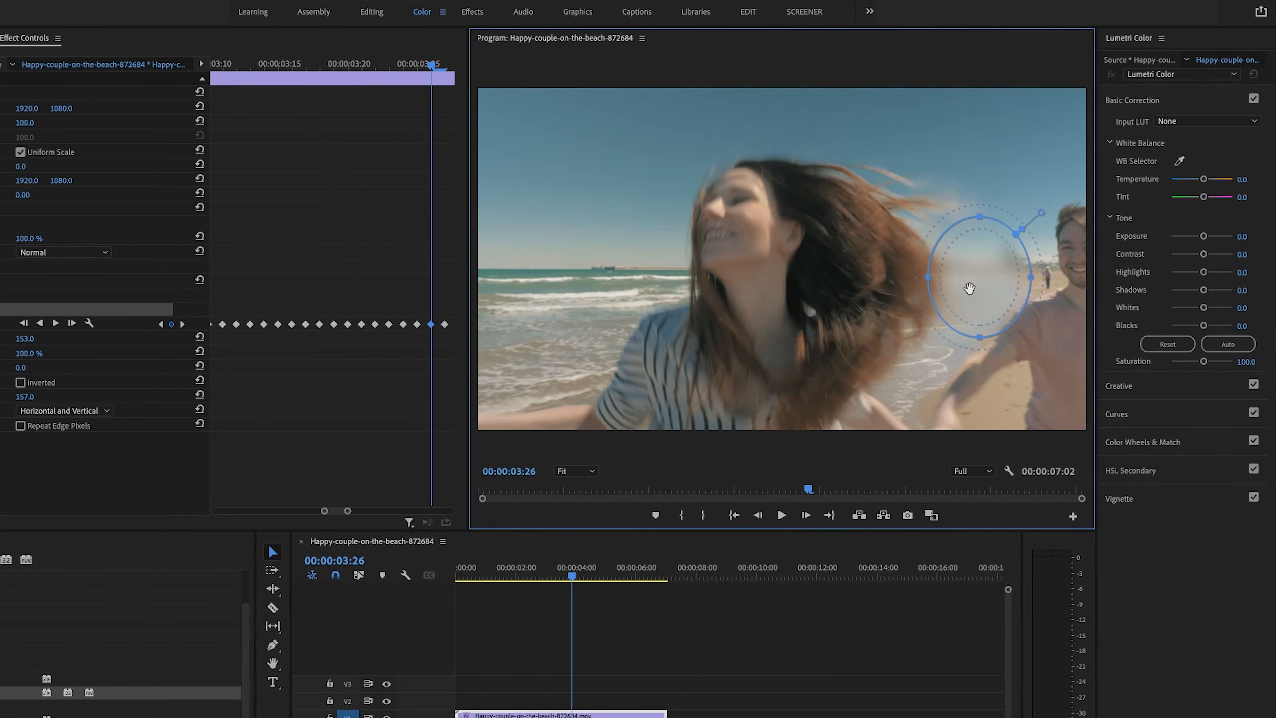
pyautogui.moveTo(969, 285); pyautogui.dragTo(1068, 251)
# Move the blur mask onto the man's face at the next two keyframes, up to 00:00:03:28.
pyautogui.moveTo(431, 68); pyautogui.dragTo(445, 68)
pyautogui.moveTo(979, 277); pyautogui.dragTo(1080, 251)
pyautogui.moveTo(348, 510); pyautogui.dragTo(355, 510)
pyautogui.moveTo(335, 66); pyautogui.dragTo(350, 66)
pyautogui.moveTo(977, 272); pyautogui.dragTo(1080, 244)
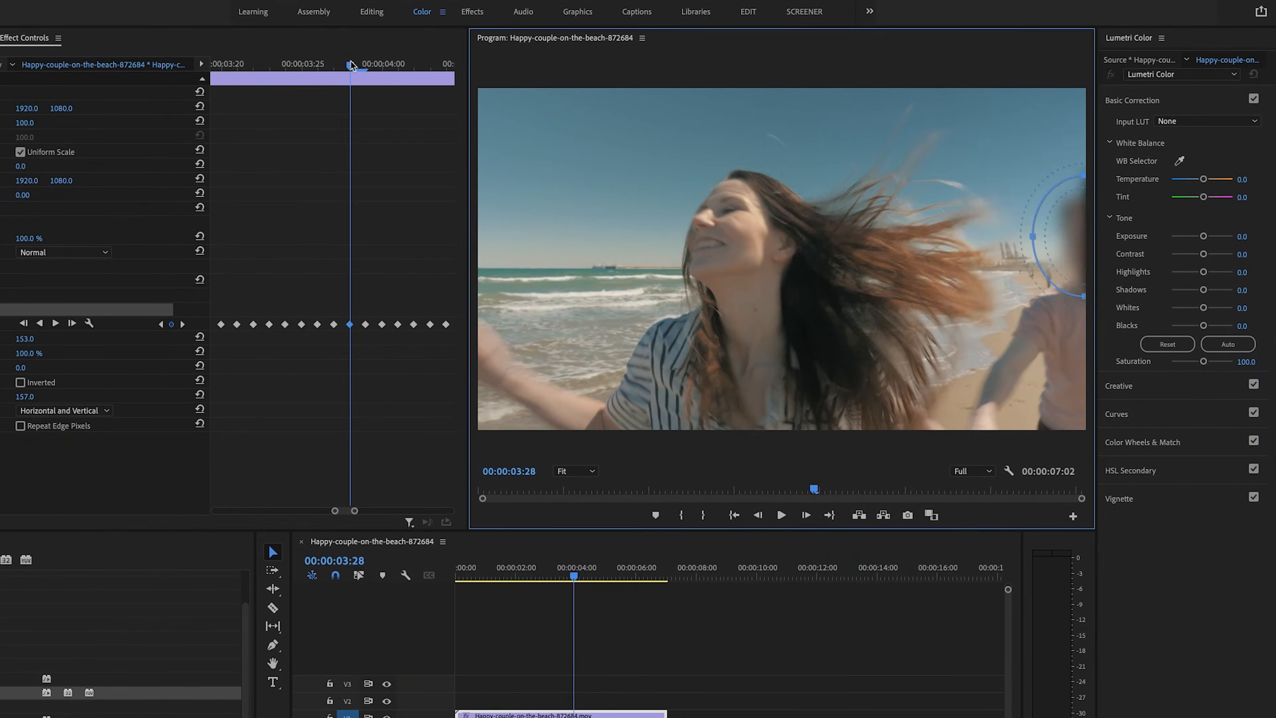
# Correct the blur mask's position over the man at successive keyframes from 00:00:03:29 through the frames just after 00:00:04:00.
pyautogui.moveTo(351, 66); pyautogui.dragTo(366, 66)
pyautogui.moveTo(979, 267); pyautogui.dragTo(1079, 237)
pyautogui.moveTo(366, 66); pyautogui.dragTo(381, 66)
pyautogui.moveTo(980, 266); pyautogui.dragTo(1080, 226)
pyautogui.moveTo(382, 66); pyautogui.dragTo(398, 66)
pyautogui.moveTo(982, 279); pyautogui.dragTo(1077, 229)
pyautogui.moveTo(398, 65); pyautogui.dragTo(414, 66)
pyautogui.moveTo(982, 276); pyautogui.dragTo(1078, 227)
pyautogui.moveTo(414, 65); pyautogui.dragTo(446, 68)
pyautogui.moveTo(982, 274); pyautogui.dragTo(1082, 240)
# Trim the end of the beach clip to about 00:00:04:13 and play the sequence from the start.
pyautogui.moveTo(666, 714); pyautogui.dragTo(588, 713)
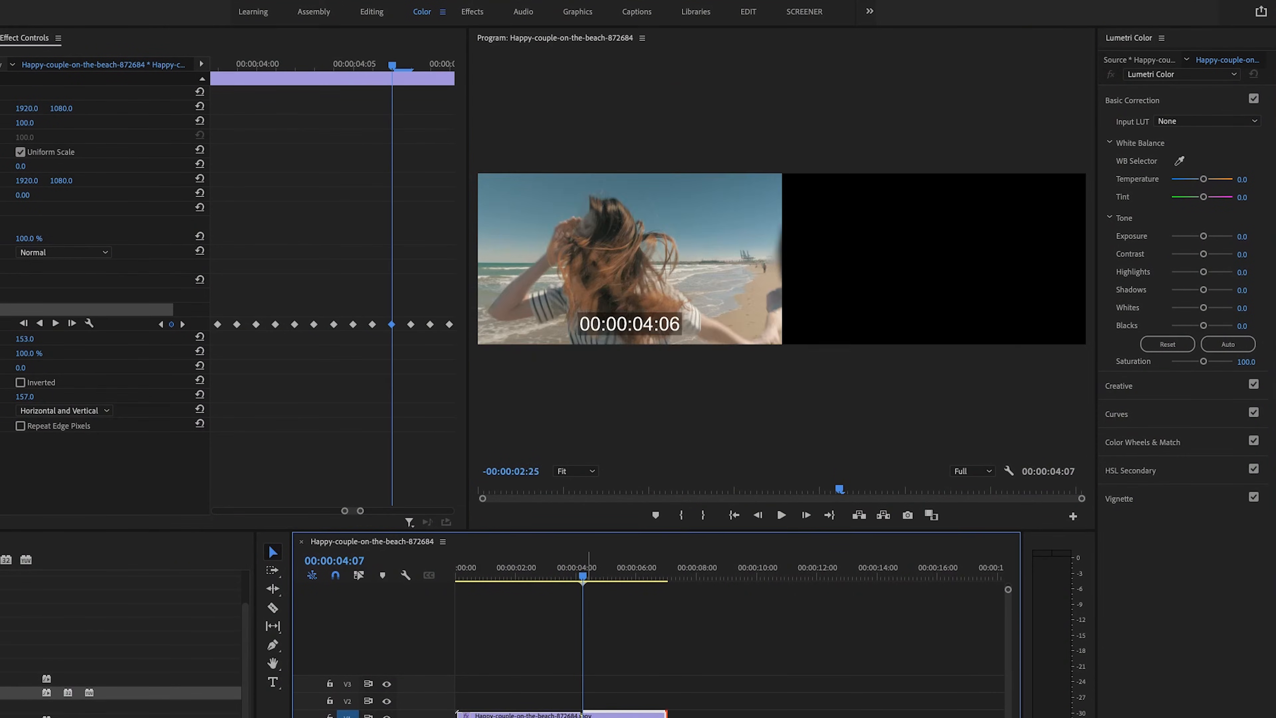
pyautogui.moveTo(582, 576); pyautogui.dragTo(400, 578)
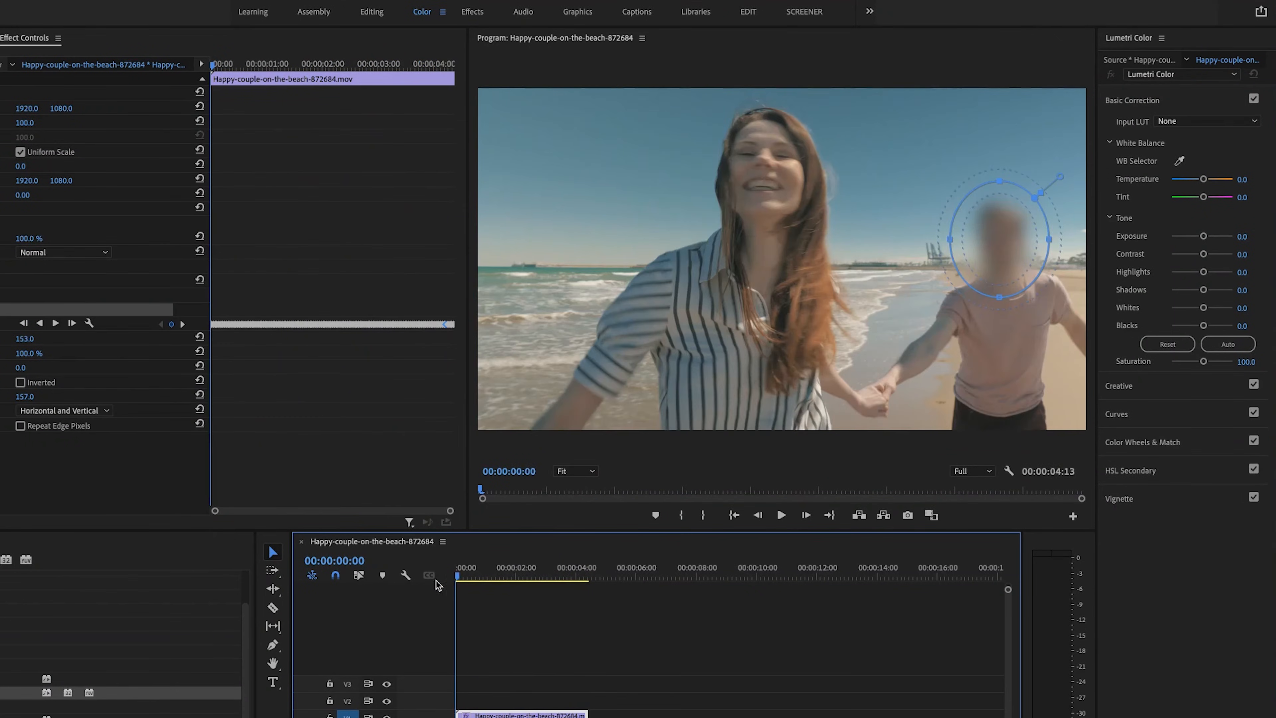
pyautogui.press('space')
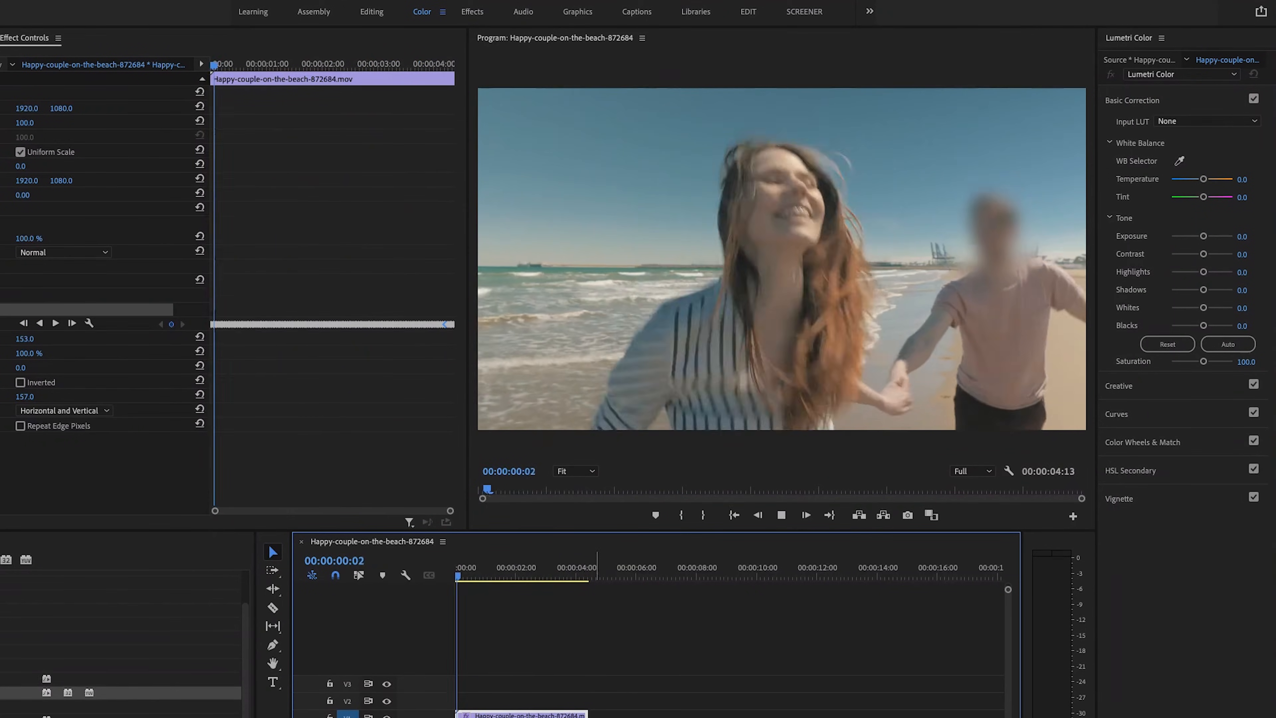